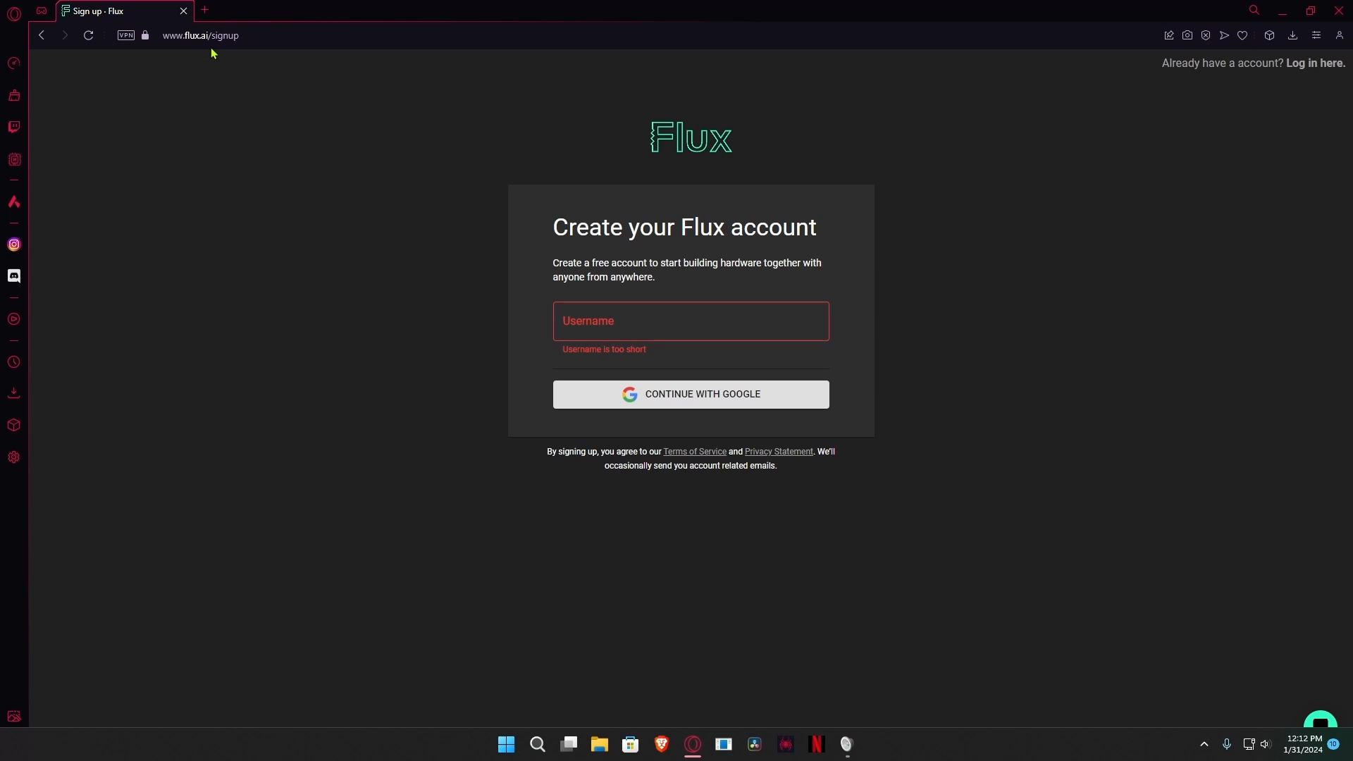
Step: Enter a username on the sign-up form and create the account through Google
click(608, 312)
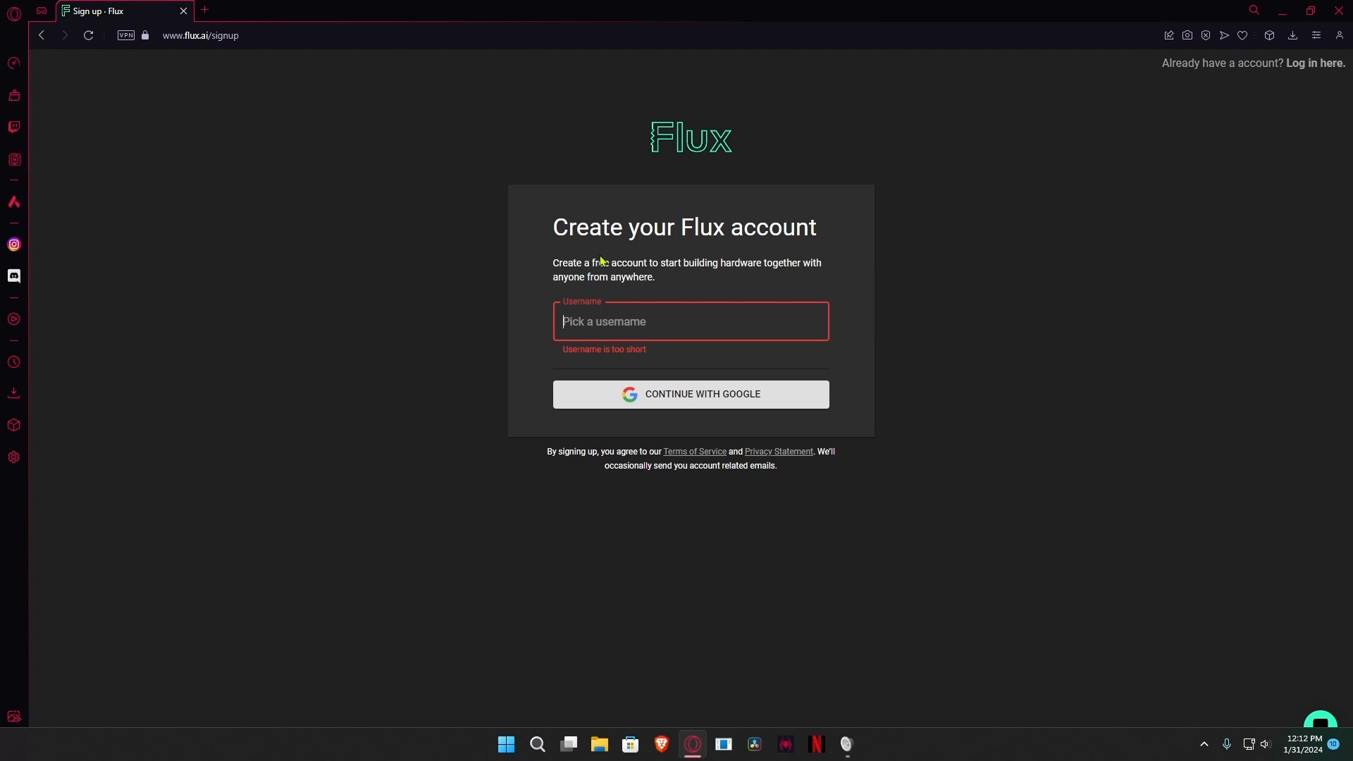
click(691, 384)
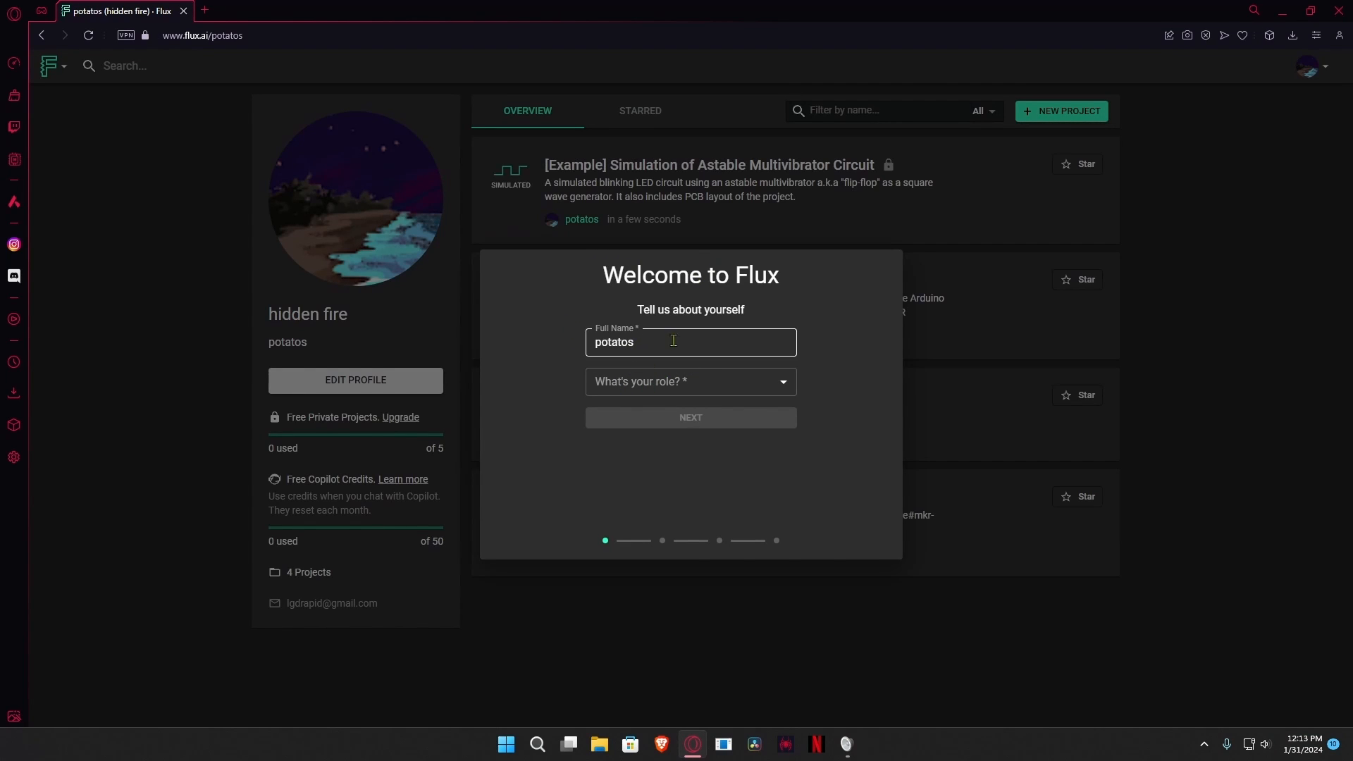
Step: Complete the profile questions with role Electrical Engineering, primary build Robotics and referral source Other
click(676, 382)
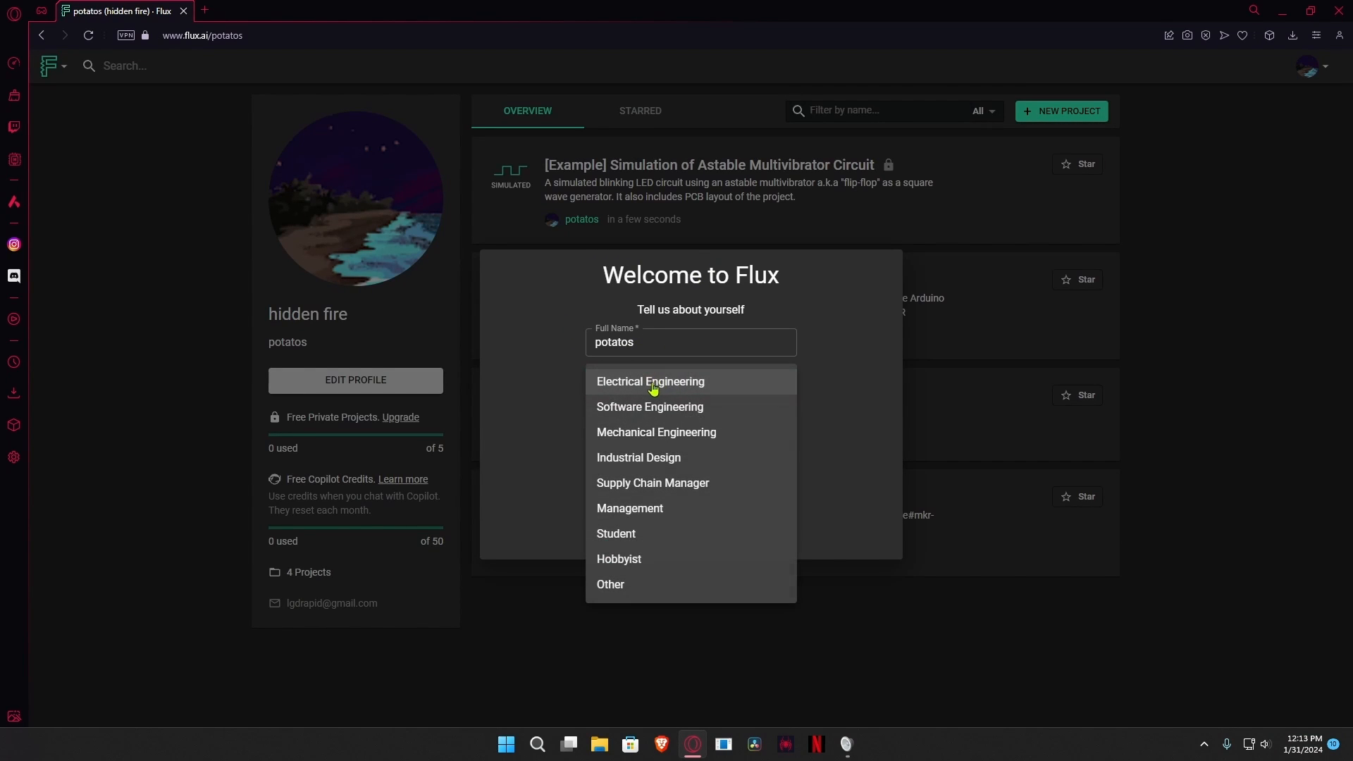
click(693, 388)
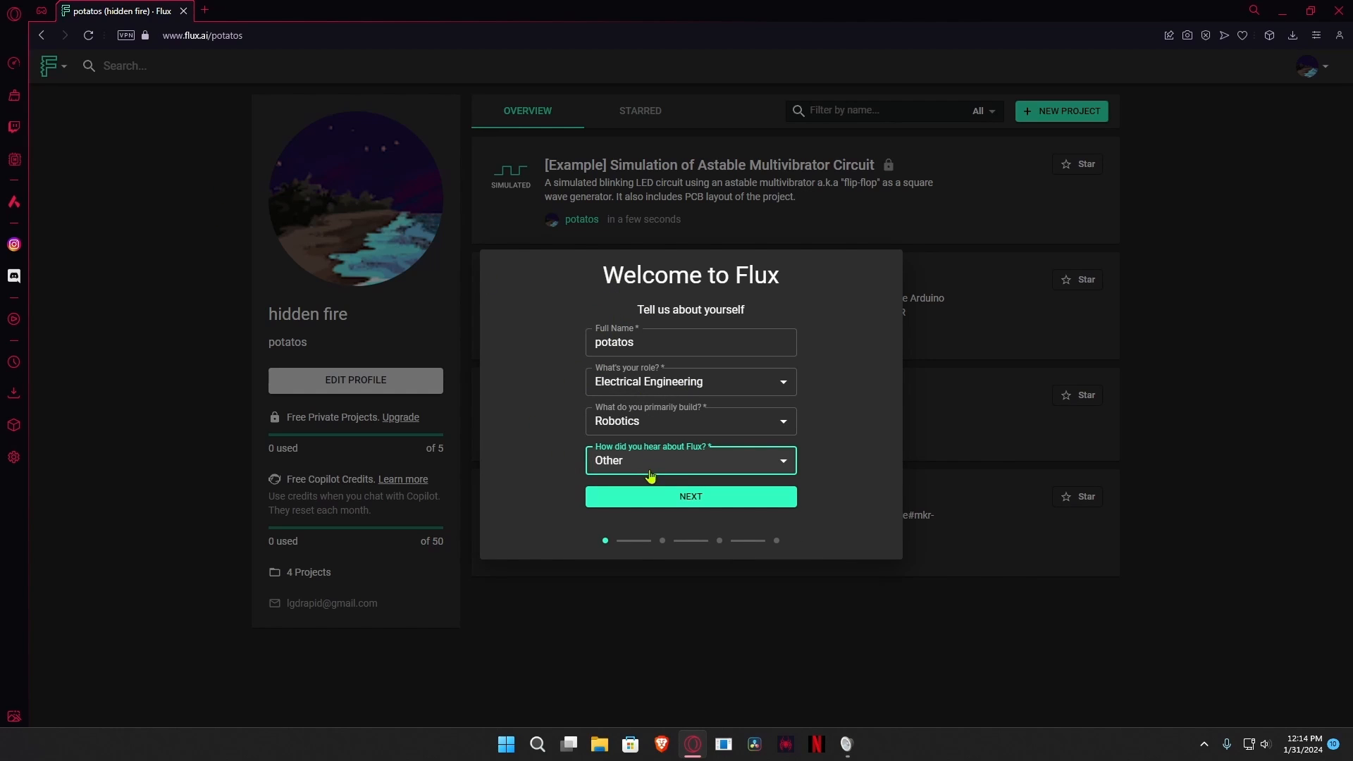
click(689, 502)
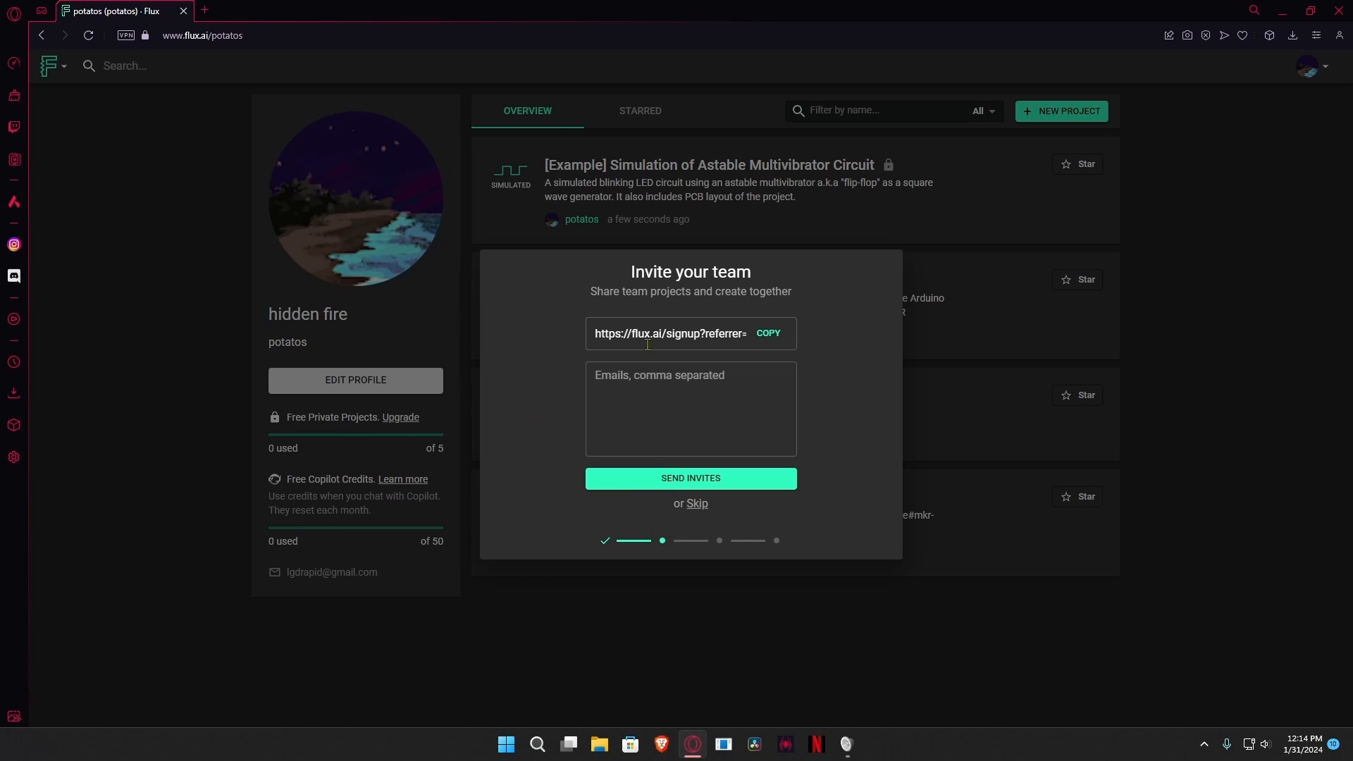
Step: Finish onboarding without team invites on the Basic plan and create a blank project
click(697, 504)
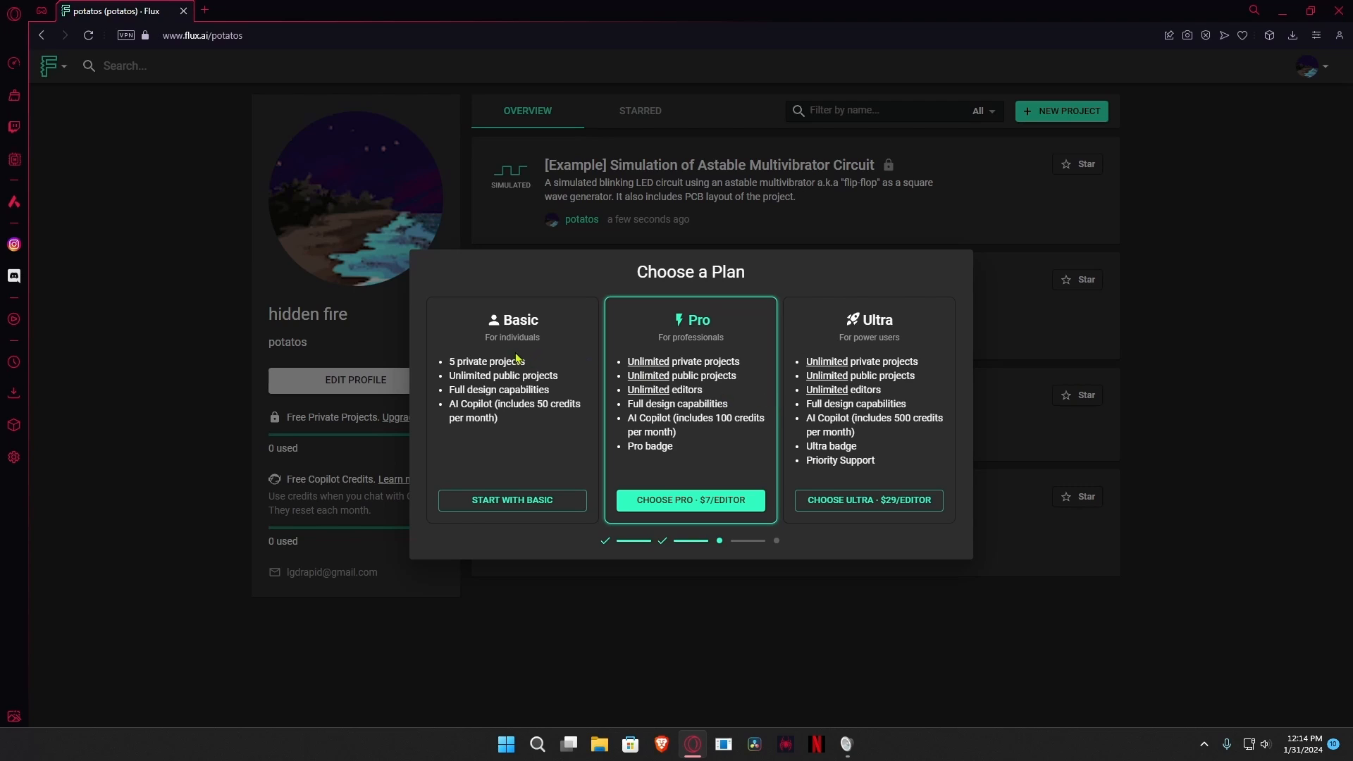
click(531, 500)
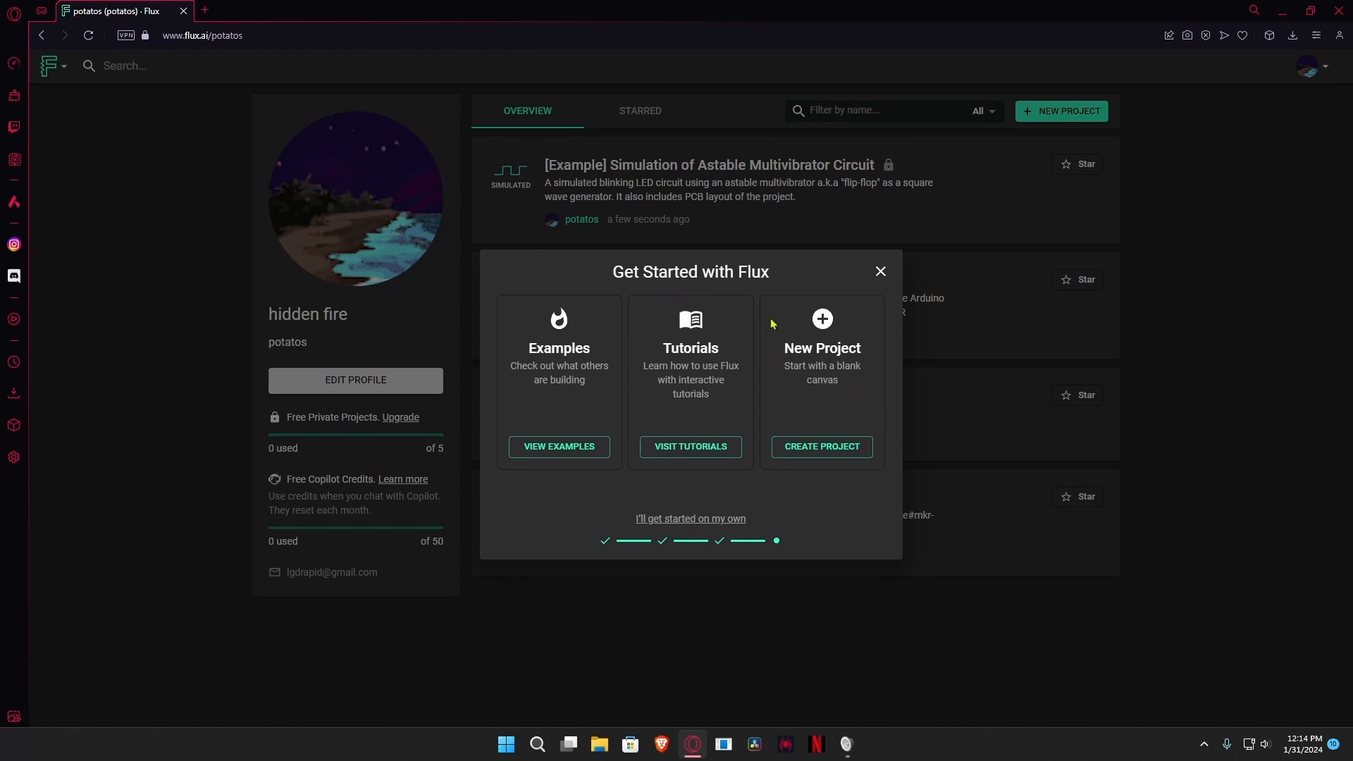
click(837, 453)
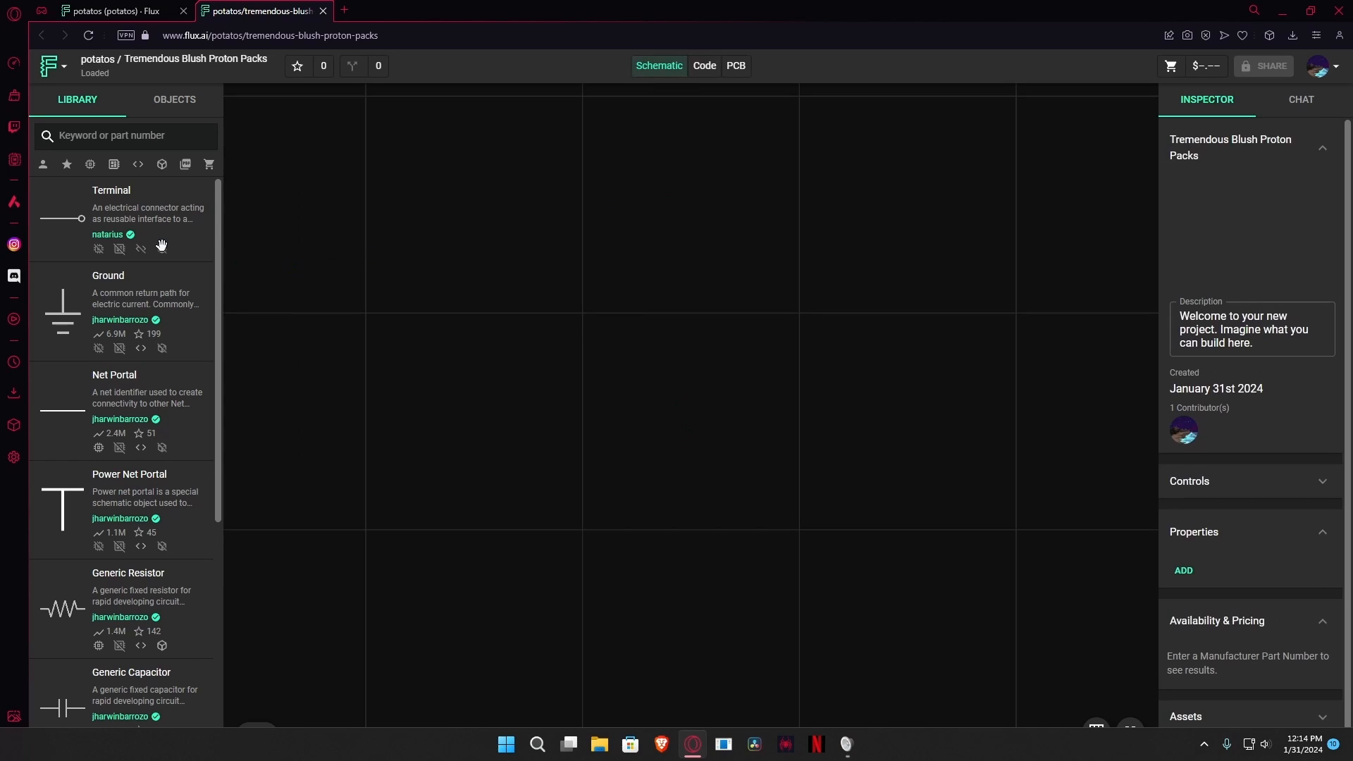
Step: Look through the part library and the project's list of objects
scroll(187, 211, down, 1)
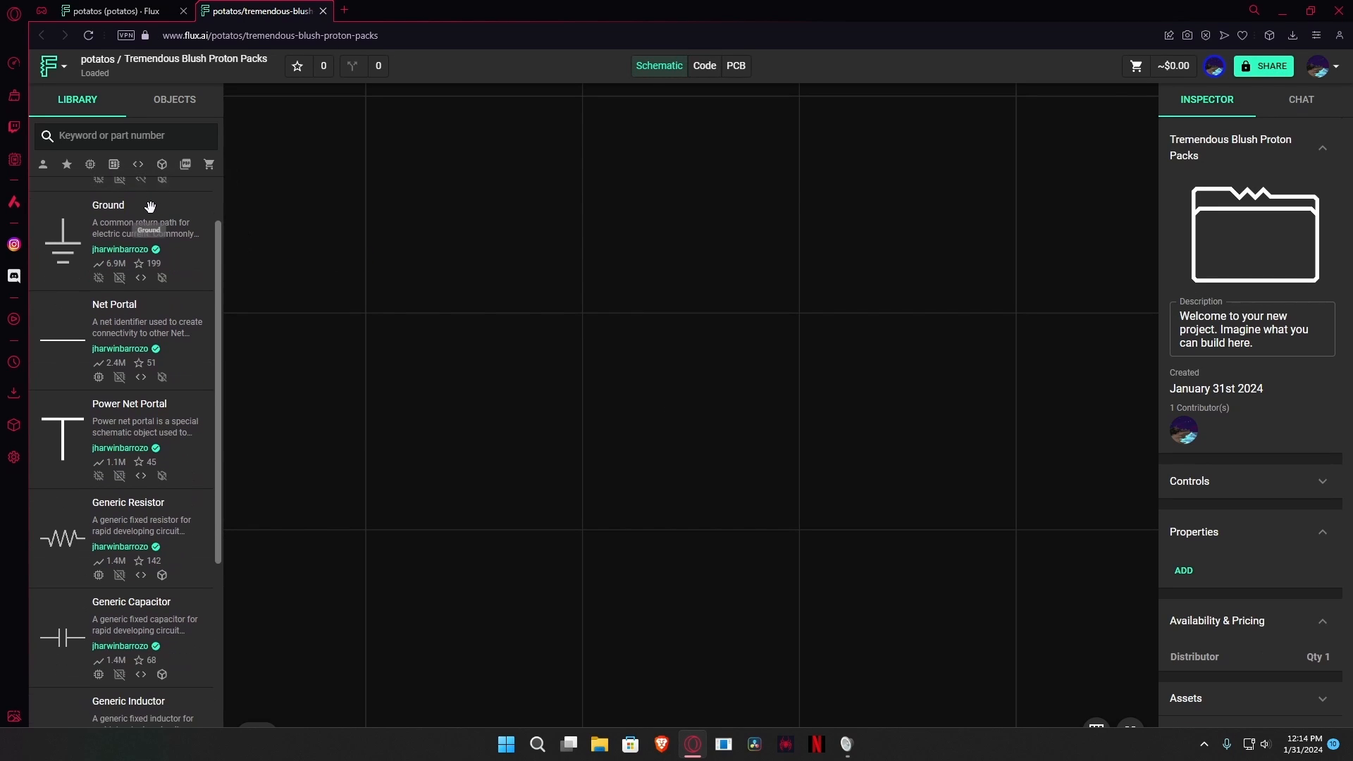
click(170, 112)
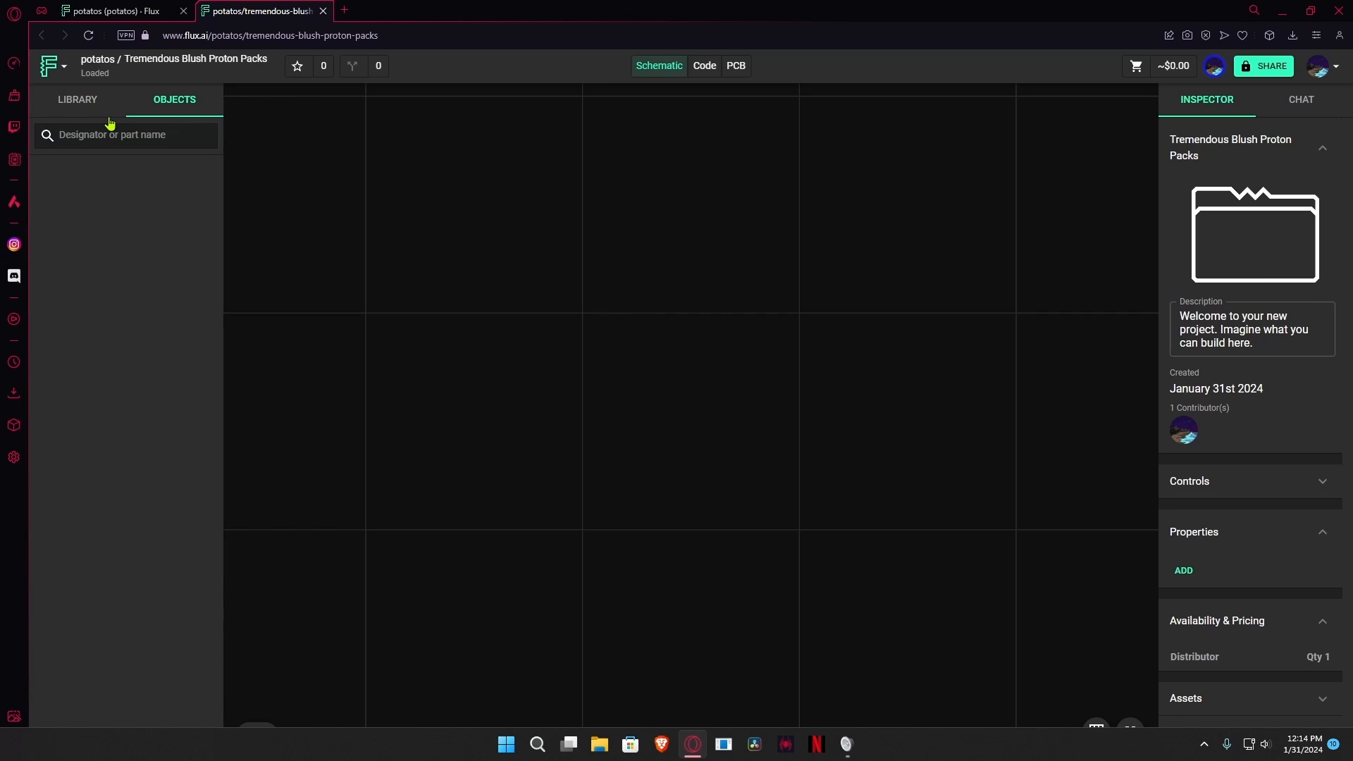
click(90, 100)
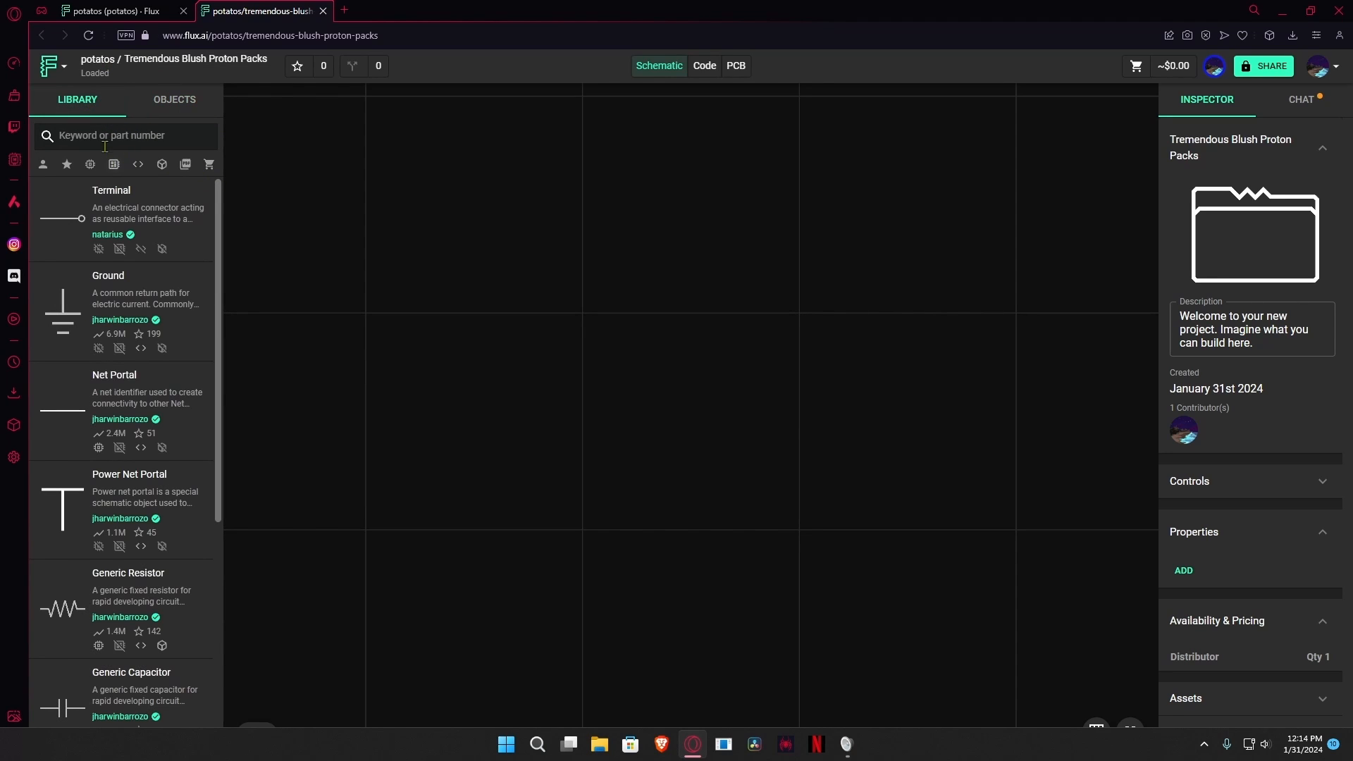
scroll(146, 194, down, 10)
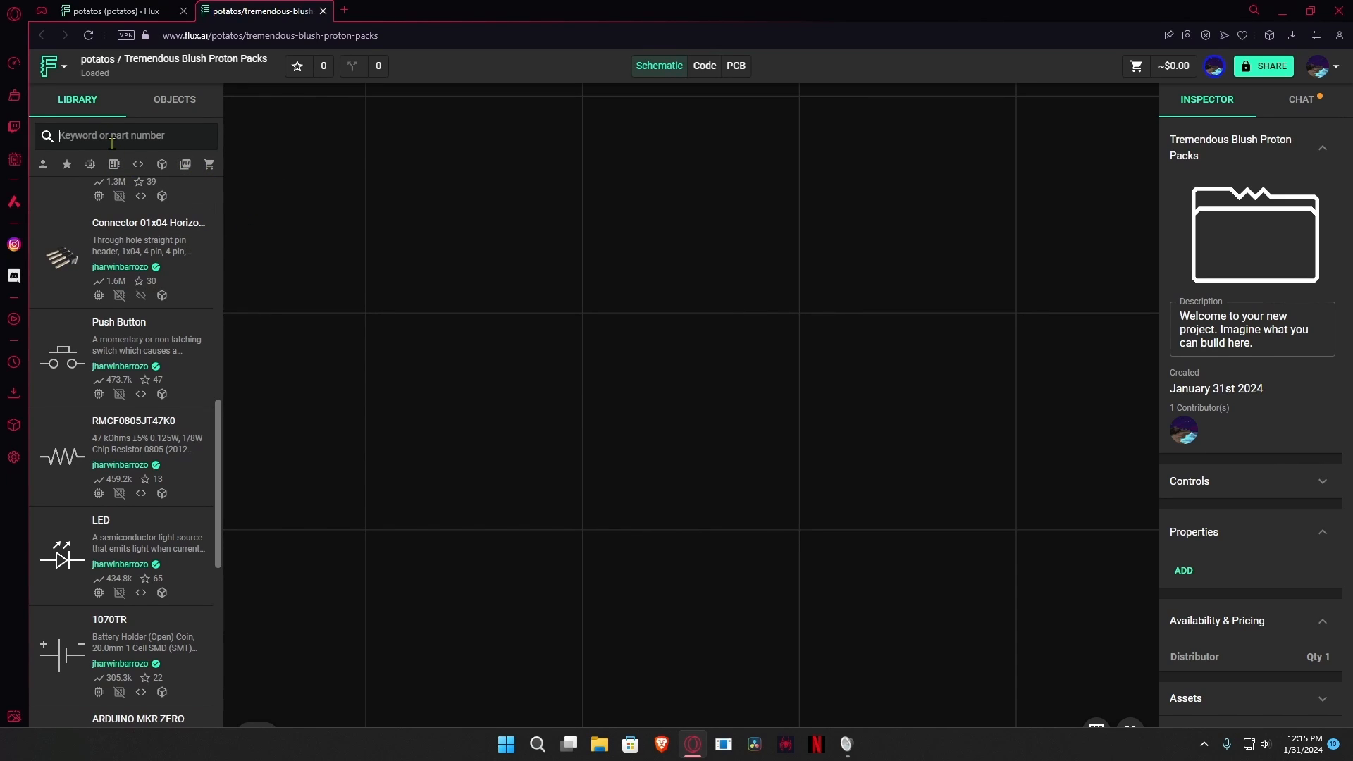
scroll(711, 137, up, 2)
scroll(651, 90, down, 1)
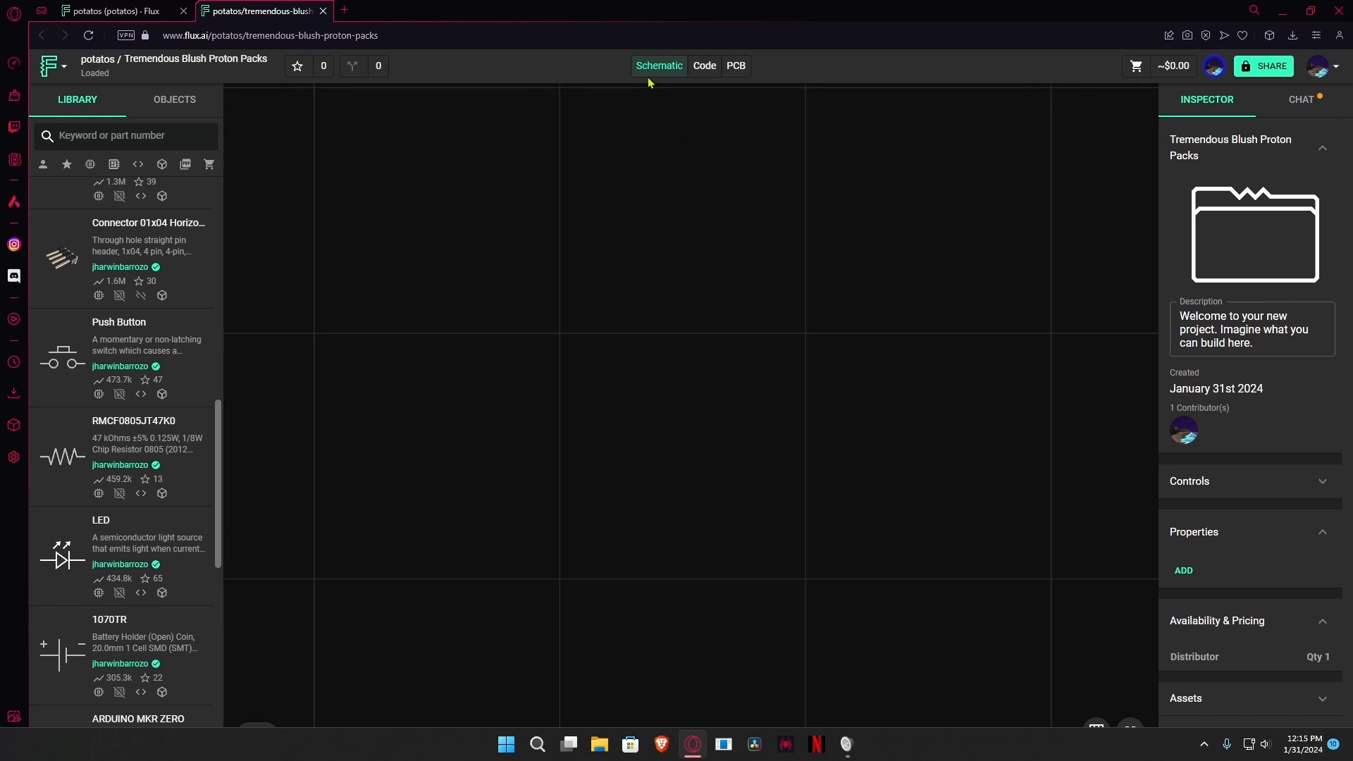
Step: Examine the project's Code and PCB views, including the starter code comments, and return to the Schematic view
click(701, 67)
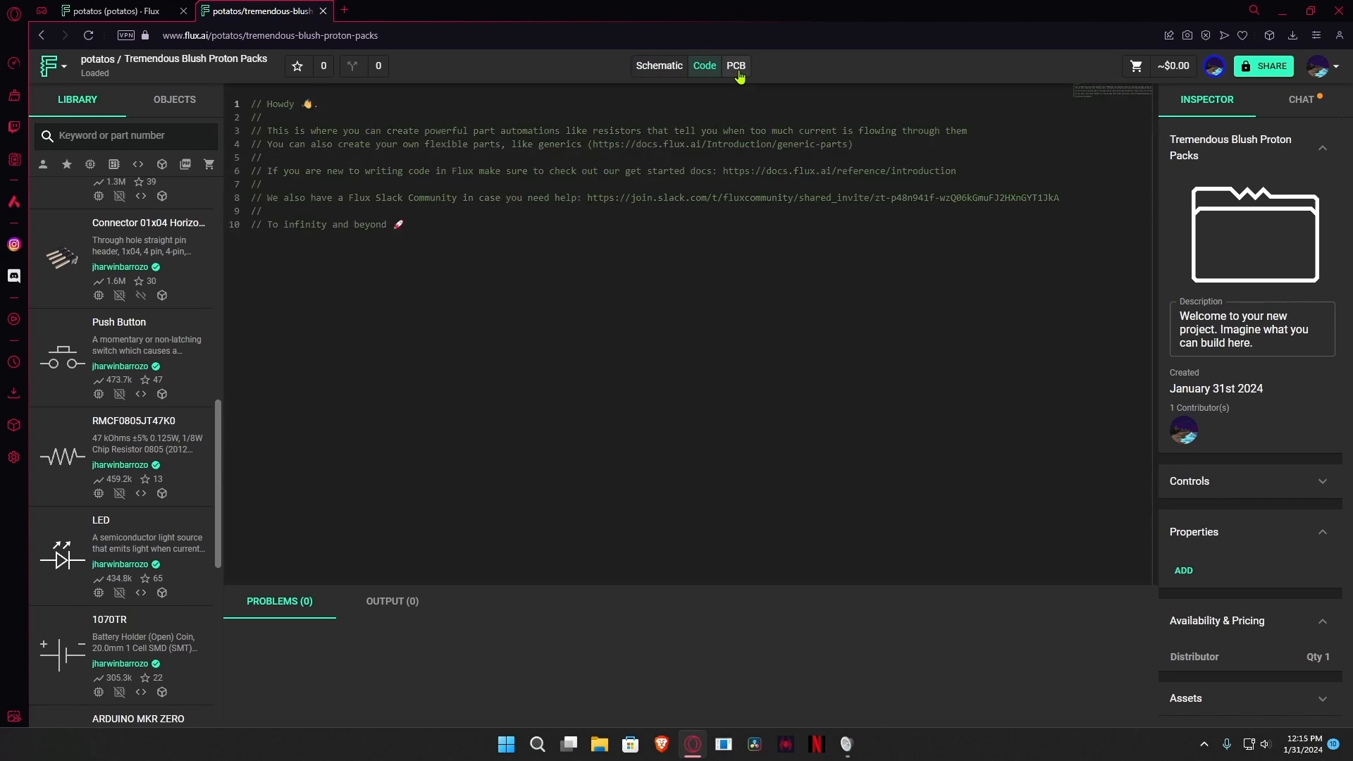
click(735, 67)
click(679, 70)
click(703, 66)
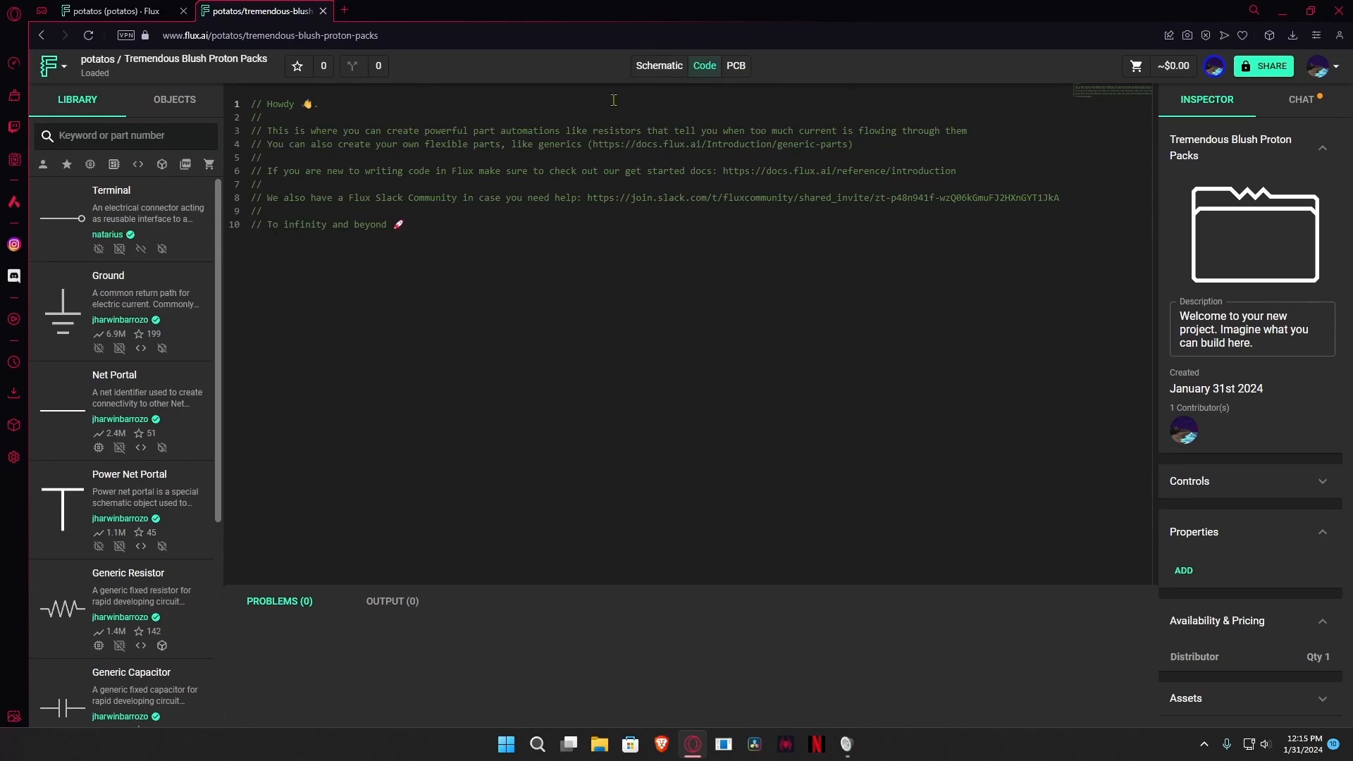
drag(455, 228, 277, 120)
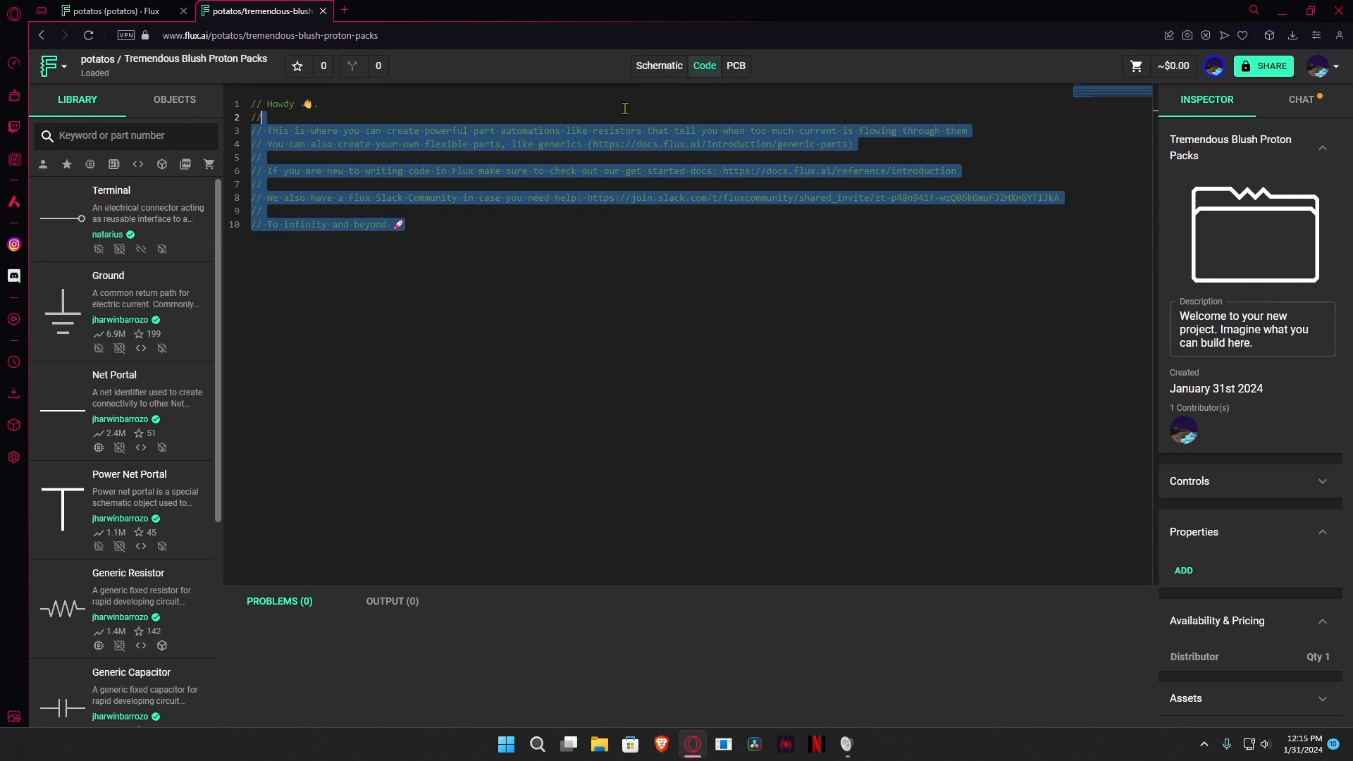
click(735, 65)
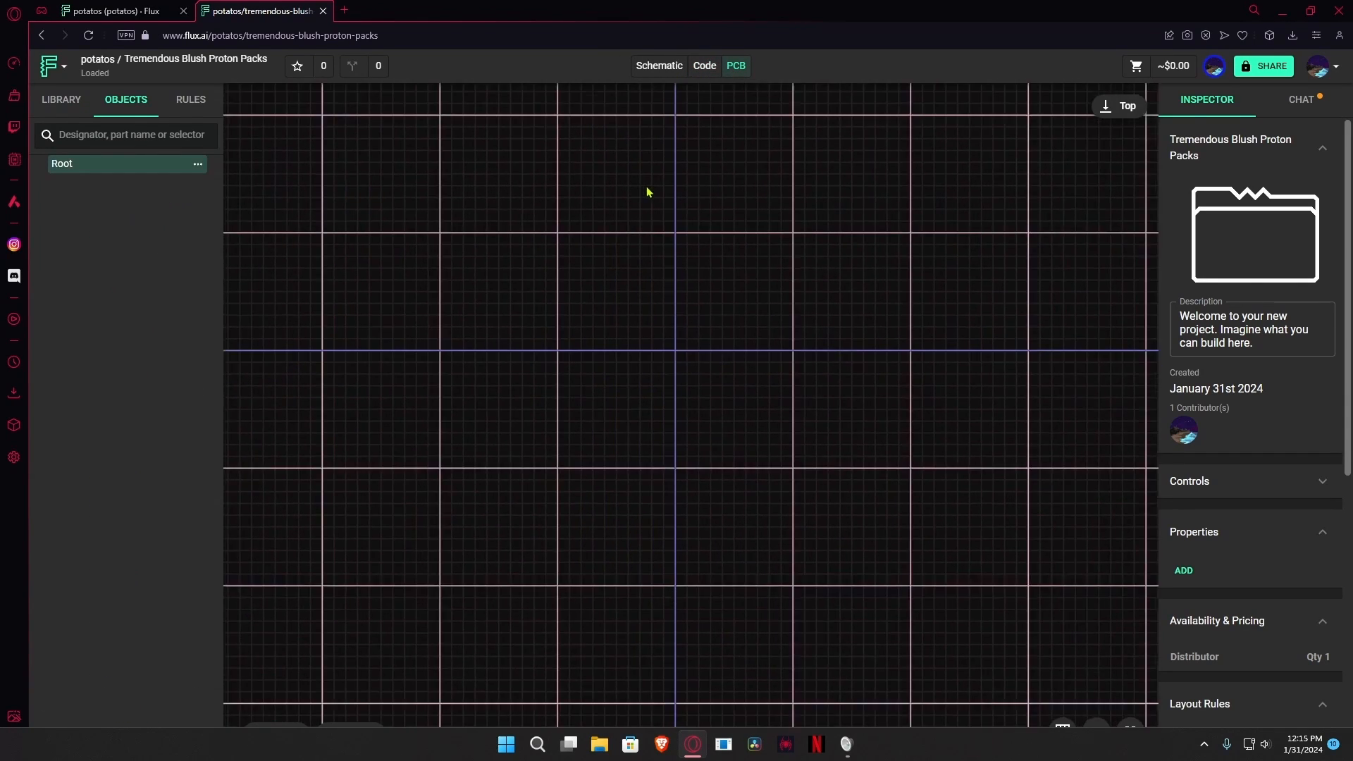
click(642, 69)
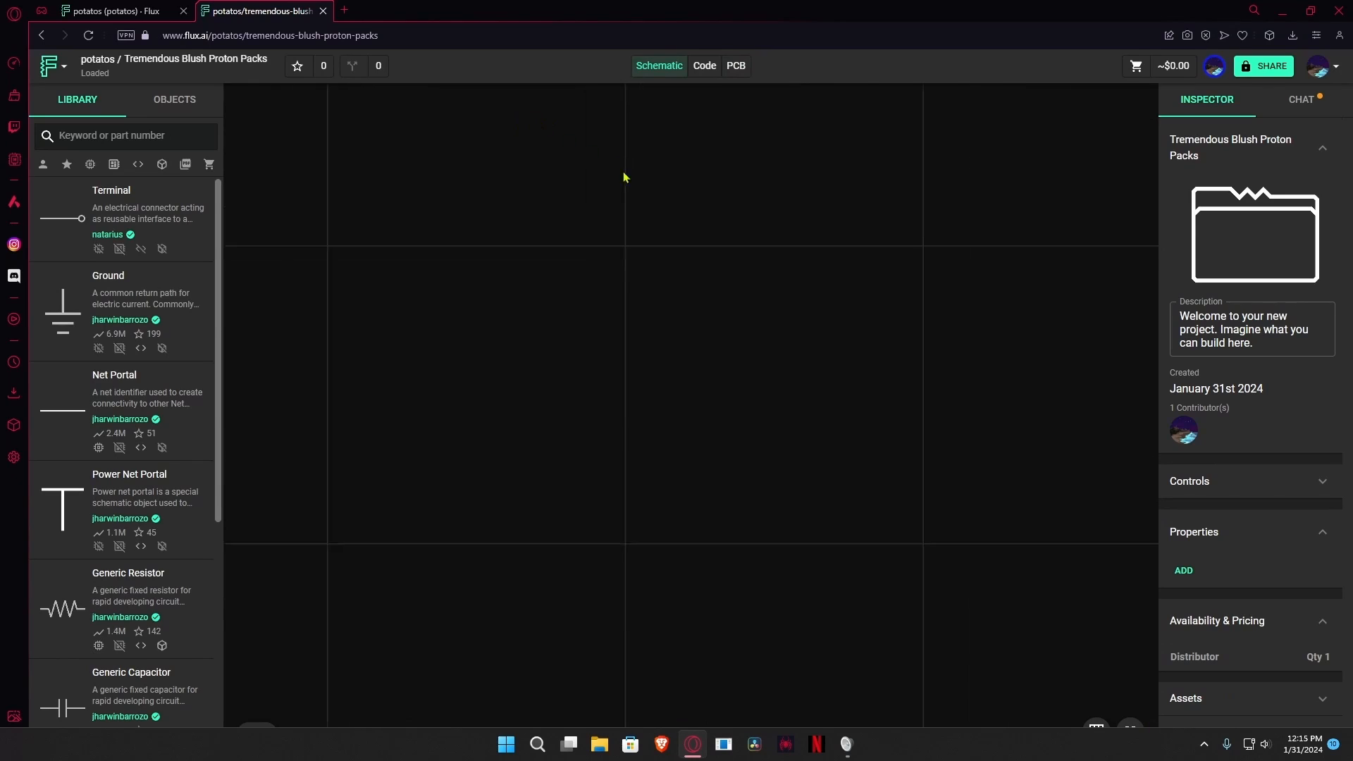
Step: Find the Push Button and LED parts in the library and place both in the schematic
scroll(726, 188, up, 5)
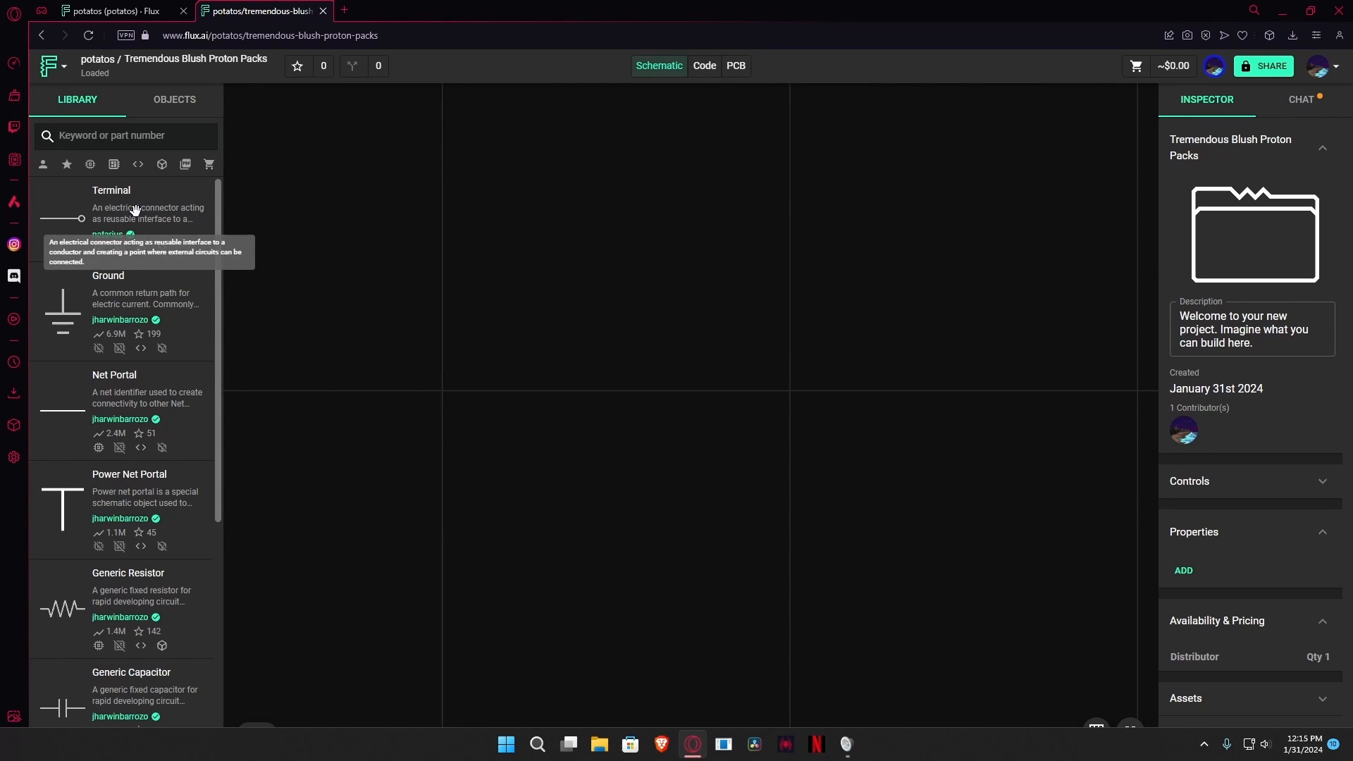
scroll(147, 276, down, 3)
scroll(146, 275, down, 2)
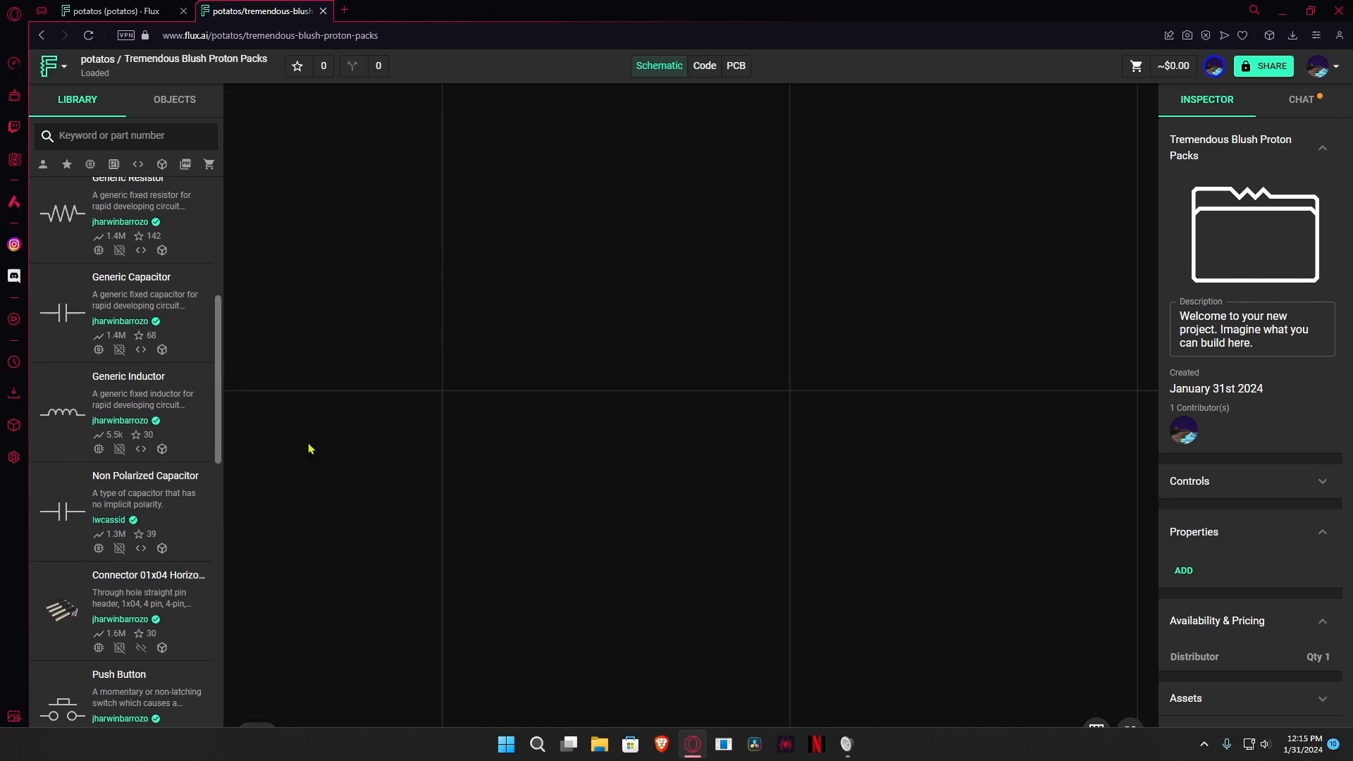
scroll(141, 381, down, 5)
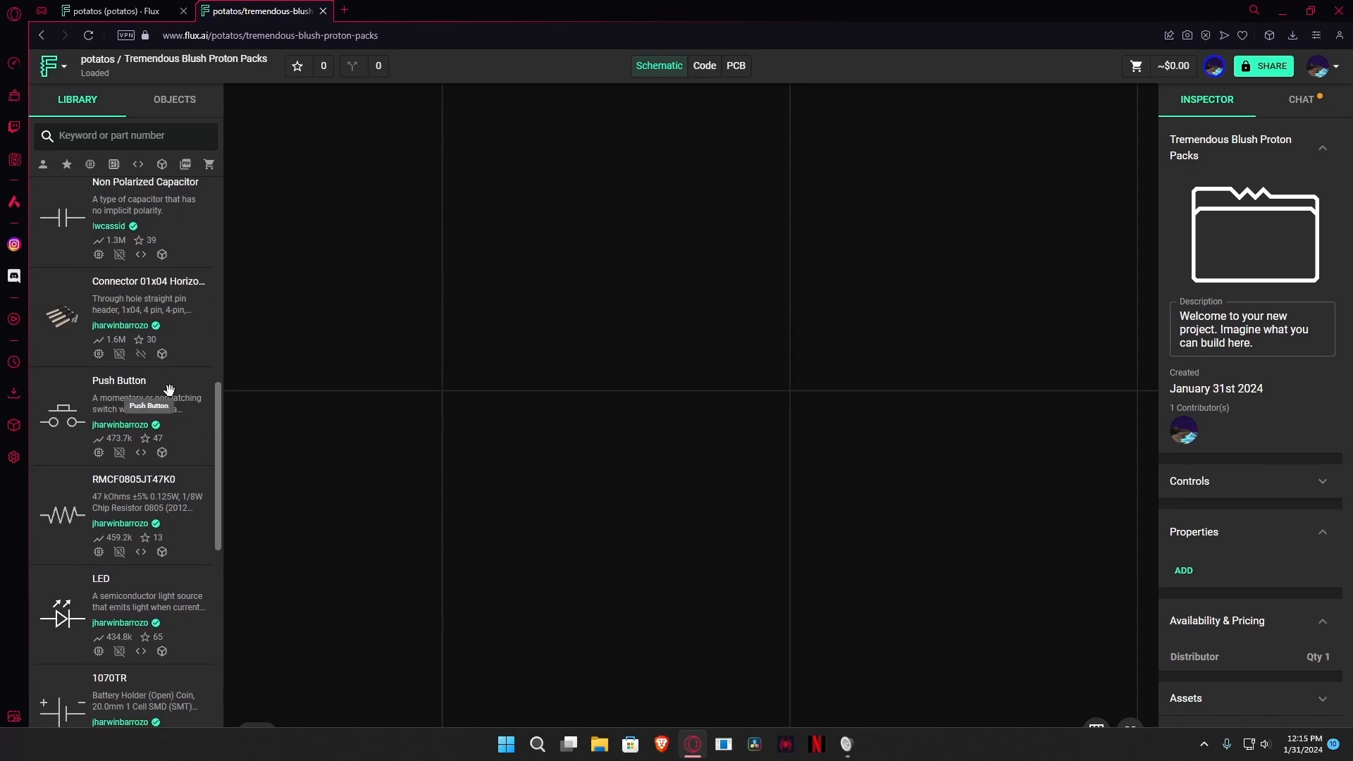
drag(149, 363, 635, 377)
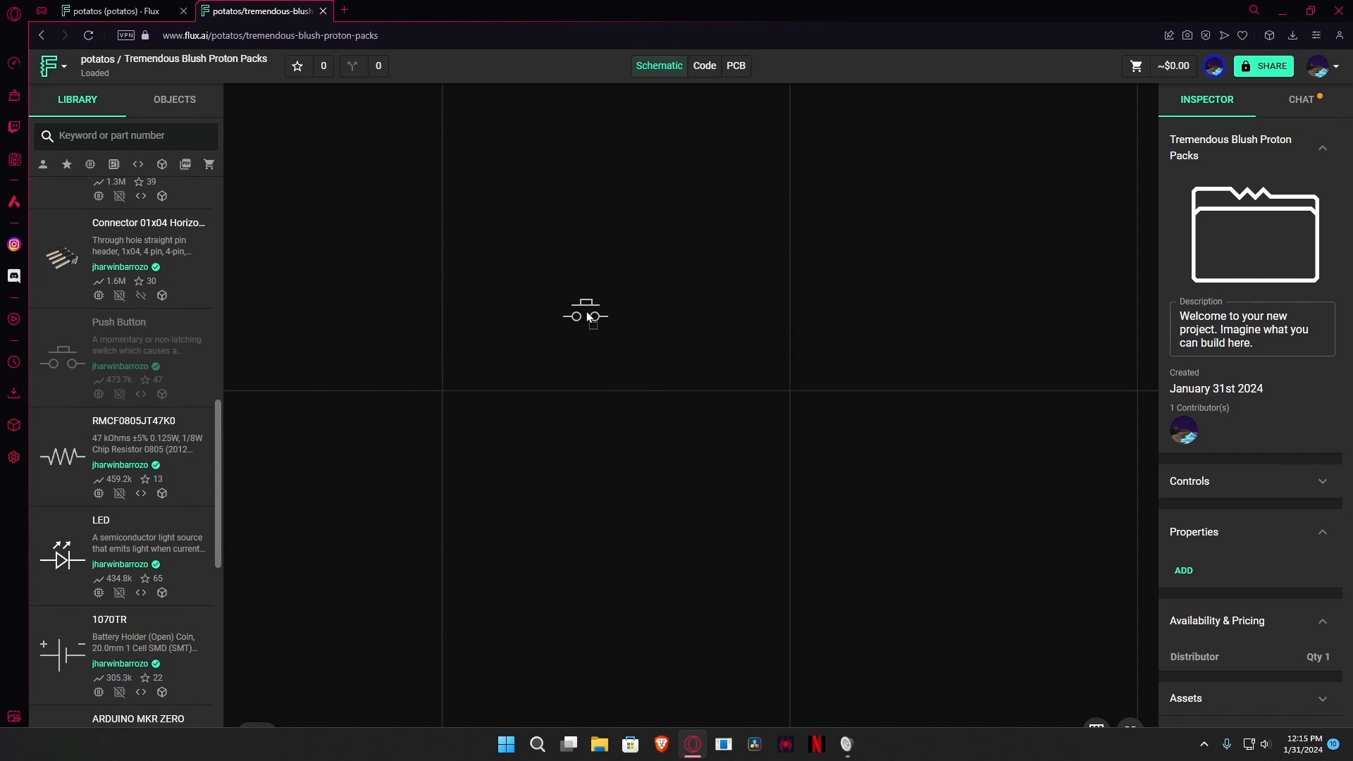
drag(603, 300, 603, 301)
drag(106, 542, 632, 350)
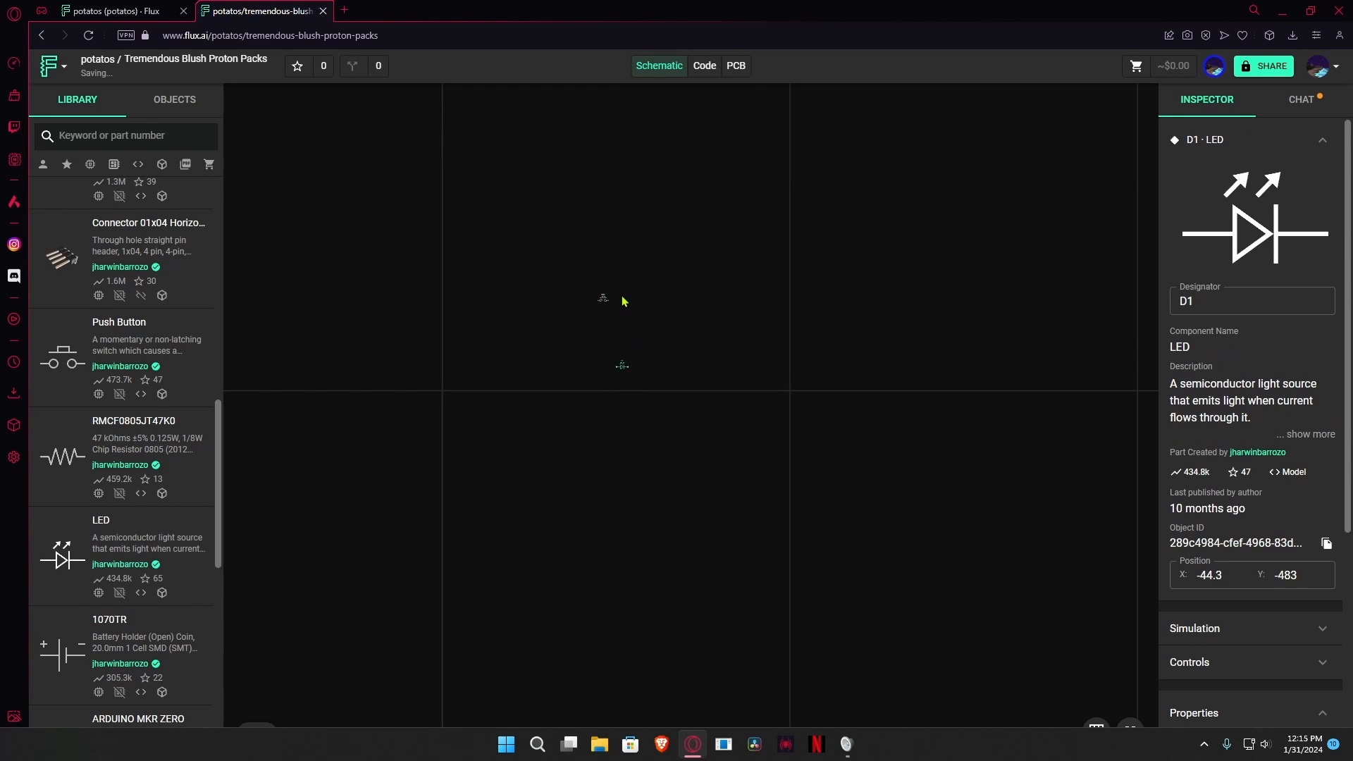
Step: Move the push button close to the LED, and shift both parts together toward the middle of the canvas
scroll(620, 299, up, 5)
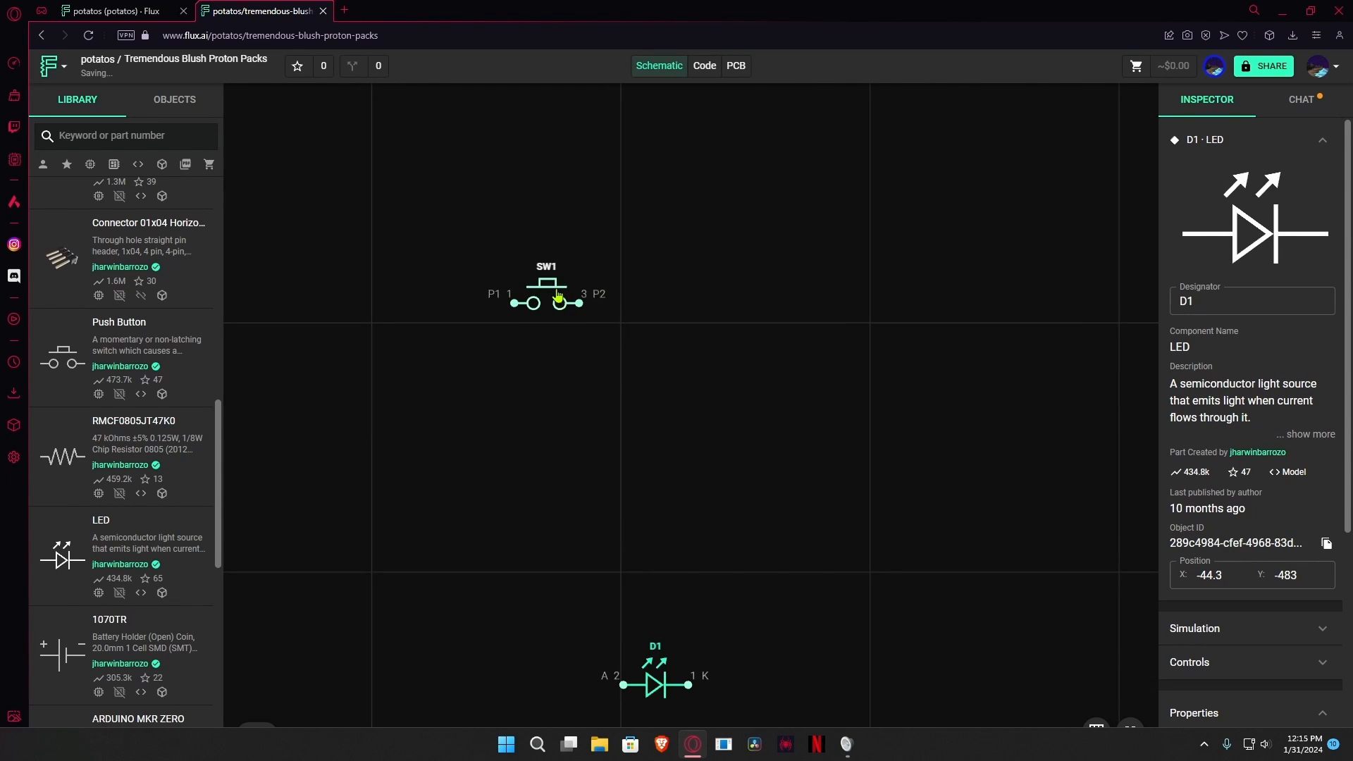
drag(559, 296, 564, 599)
scroll(712, 641, down, 3)
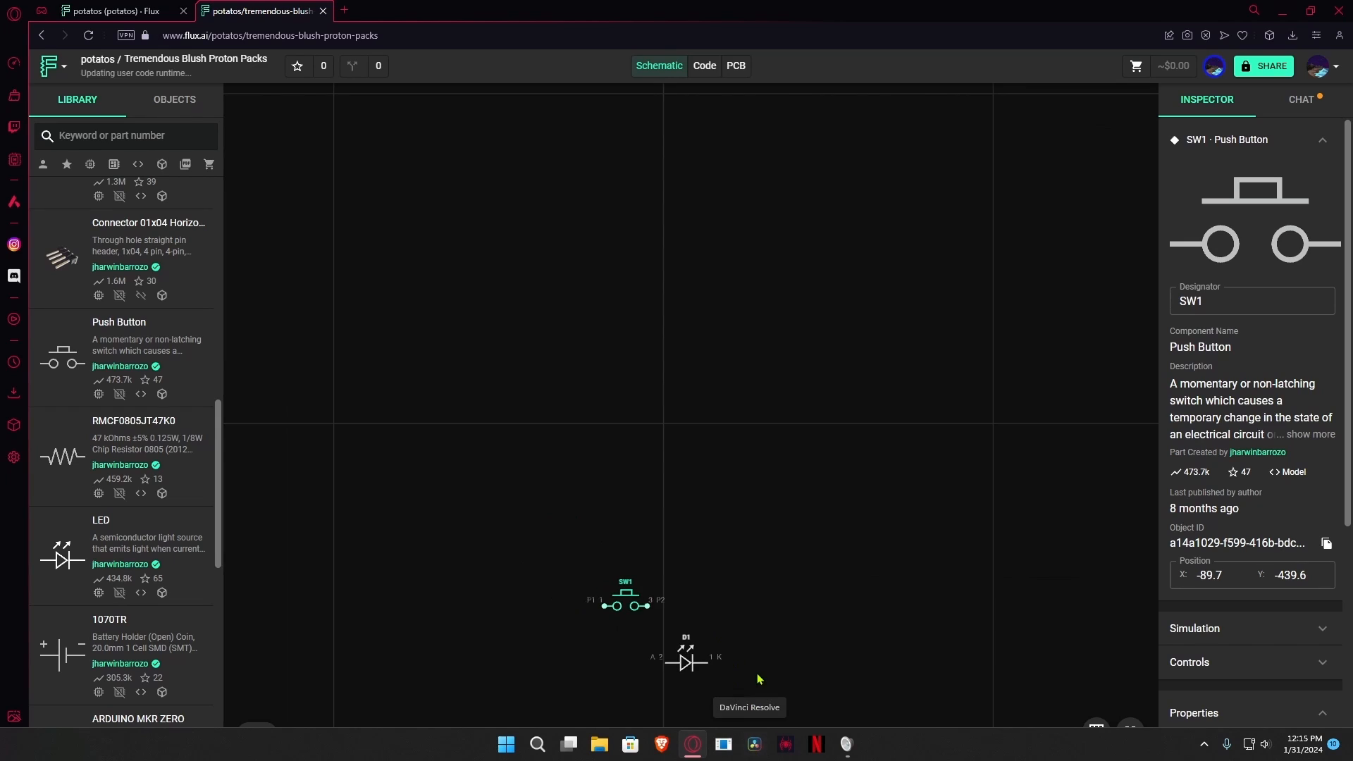
scroll(759, 678, down, 2)
drag(772, 654, 584, 567)
drag(656, 614, 597, 398)
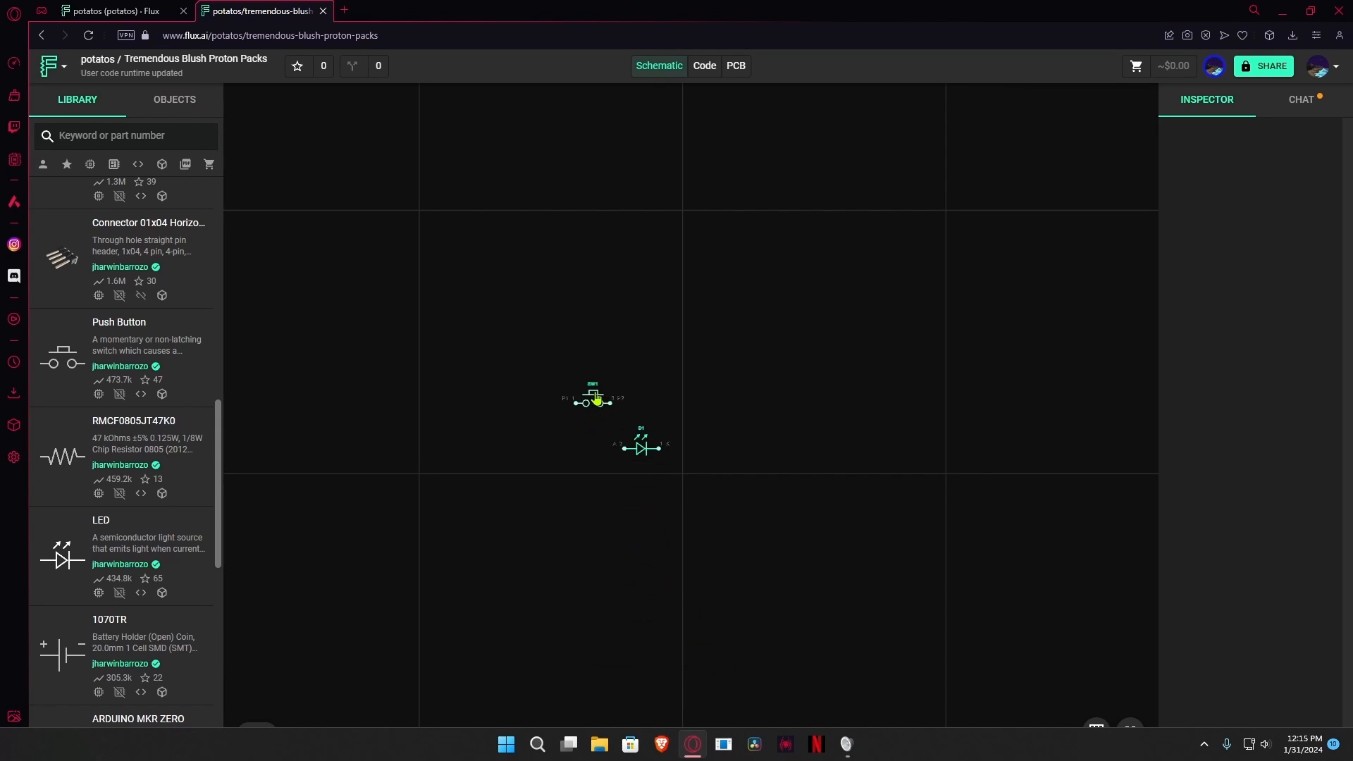
Step: Wire the push button's P2 terminal to the LED's A terminal
scroll(640, 383, up, 5)
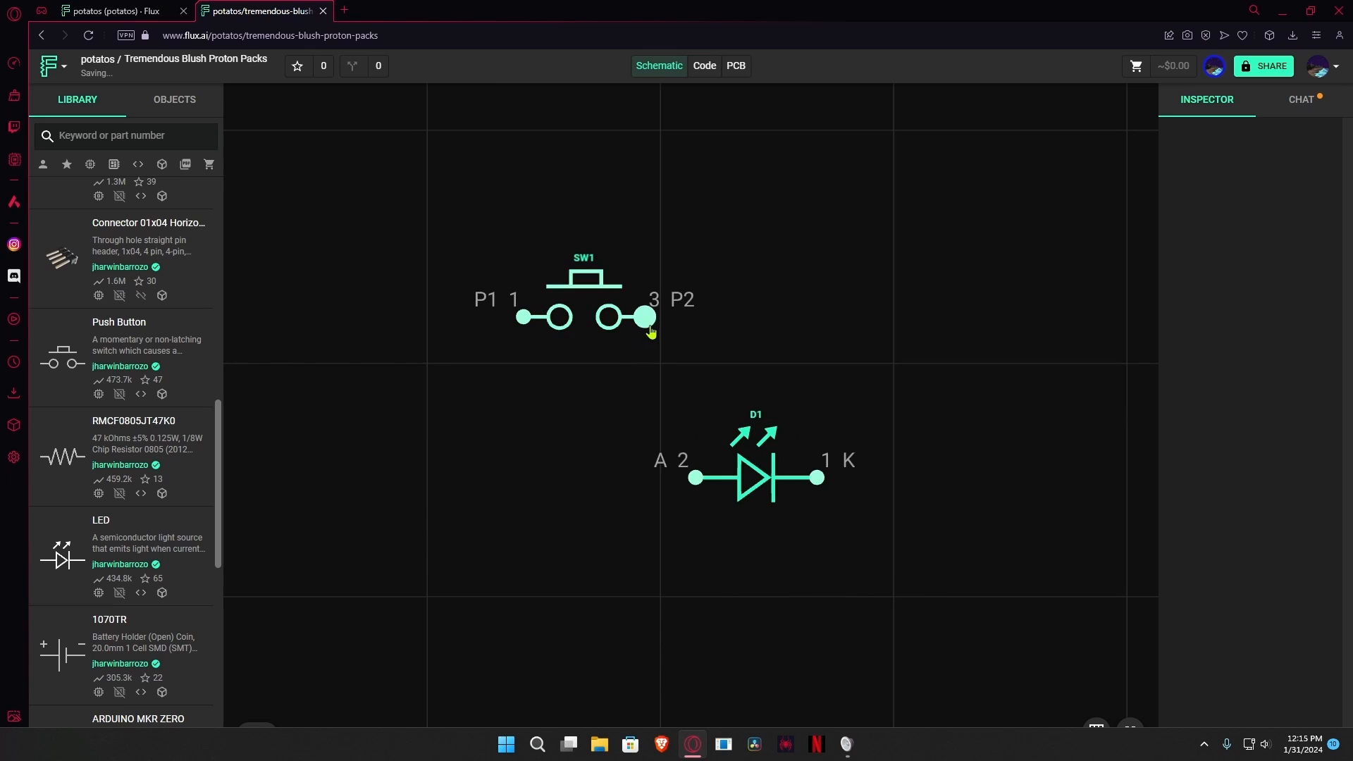
drag(646, 319, 696, 478)
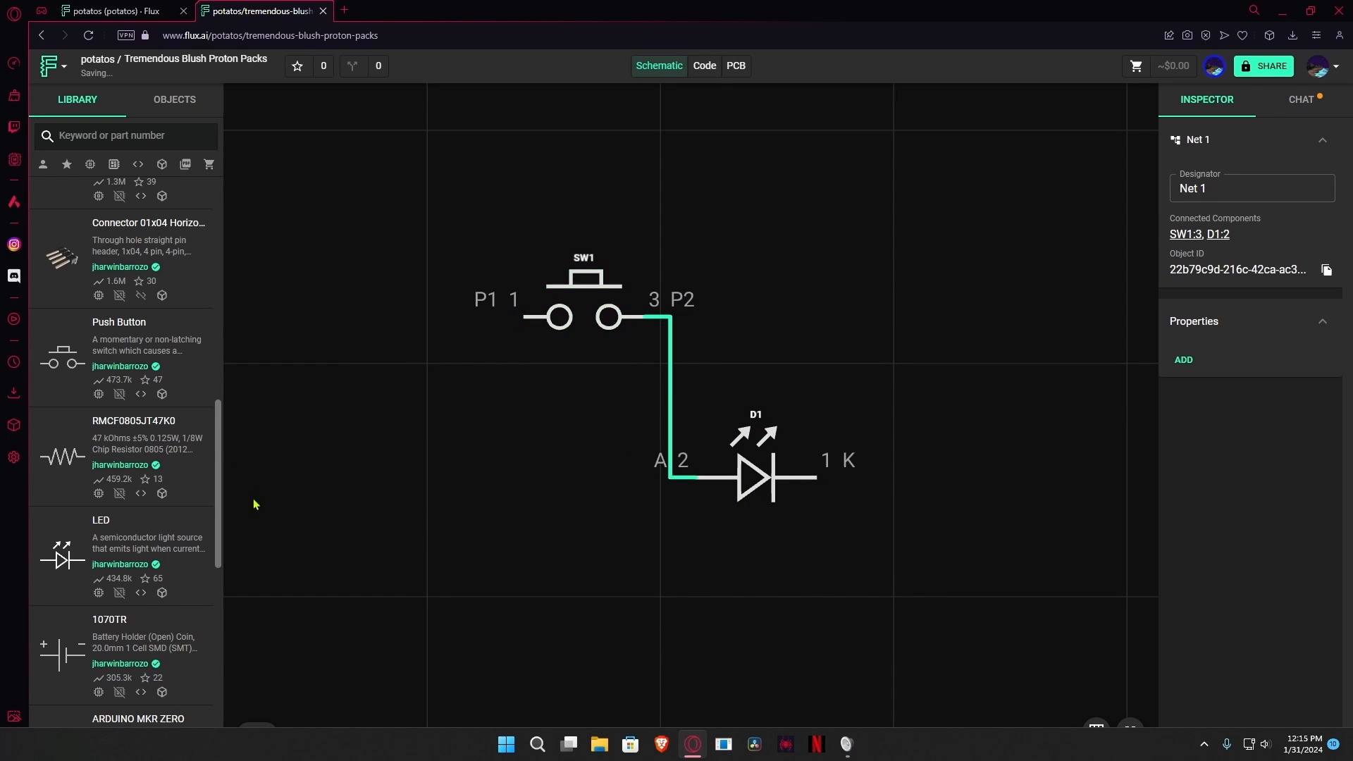
Step: Place a DC Supply below the push button and draw wires from its cathode toward the button and its anode toward the LED's K terminal
scroll(134, 423, down, 10)
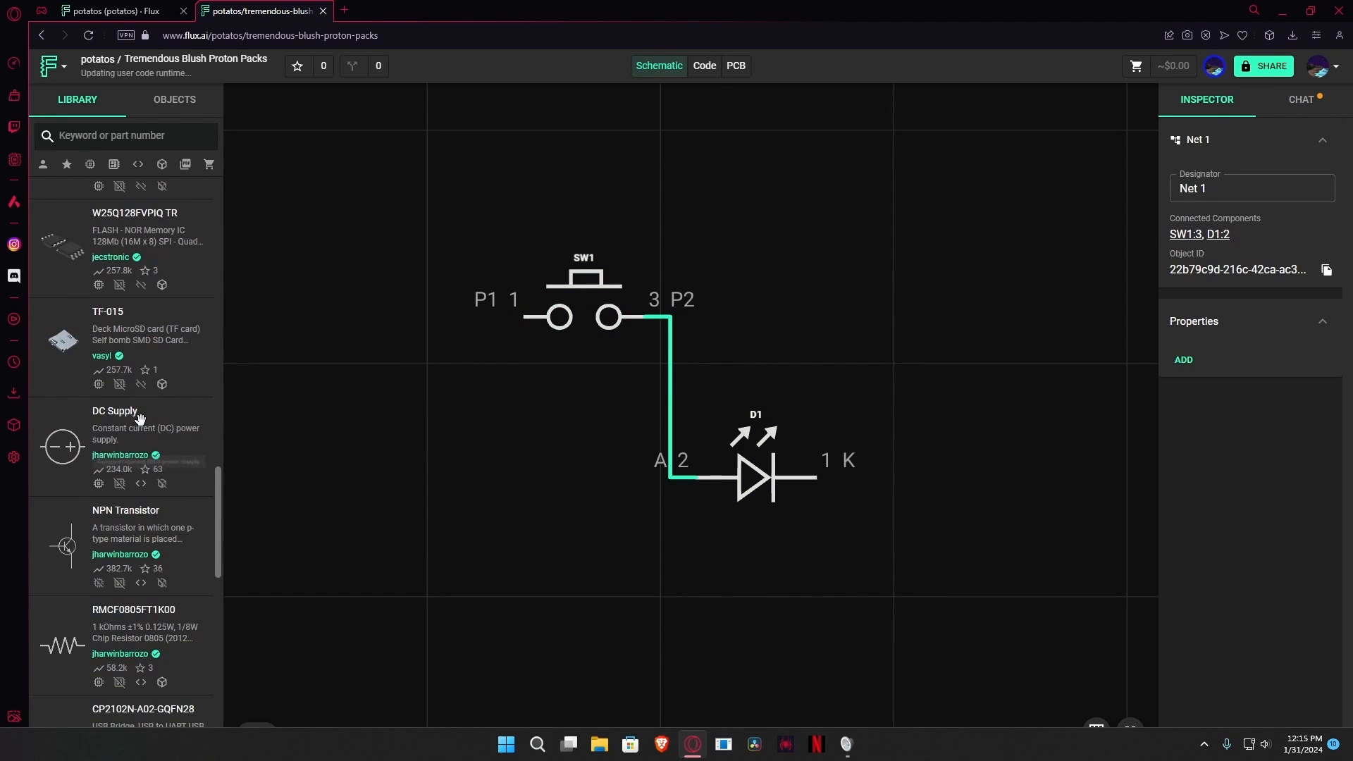
drag(140, 419, 402, 462)
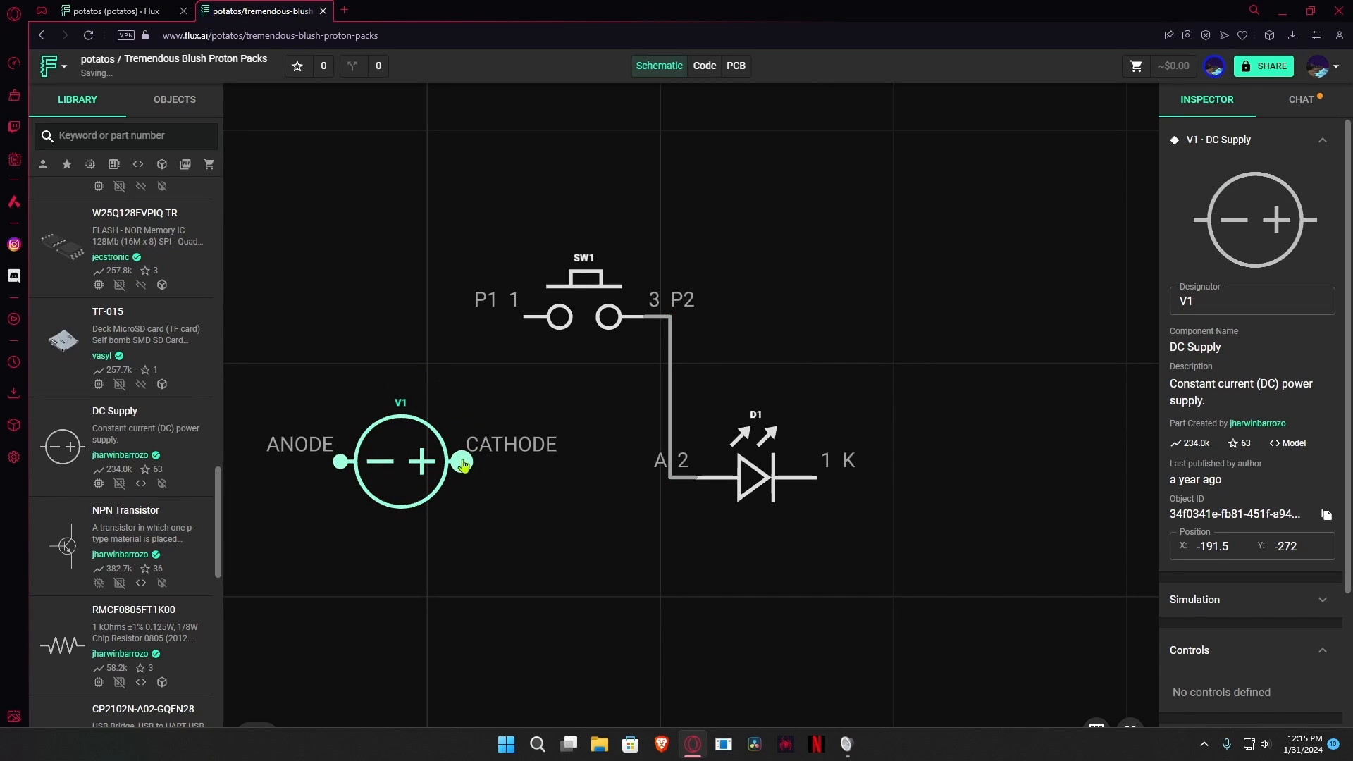
mouse_move(462, 462)
mouse_down()
mouse_move(507, 334)
mouse_move(551, 318)
mouse_up()
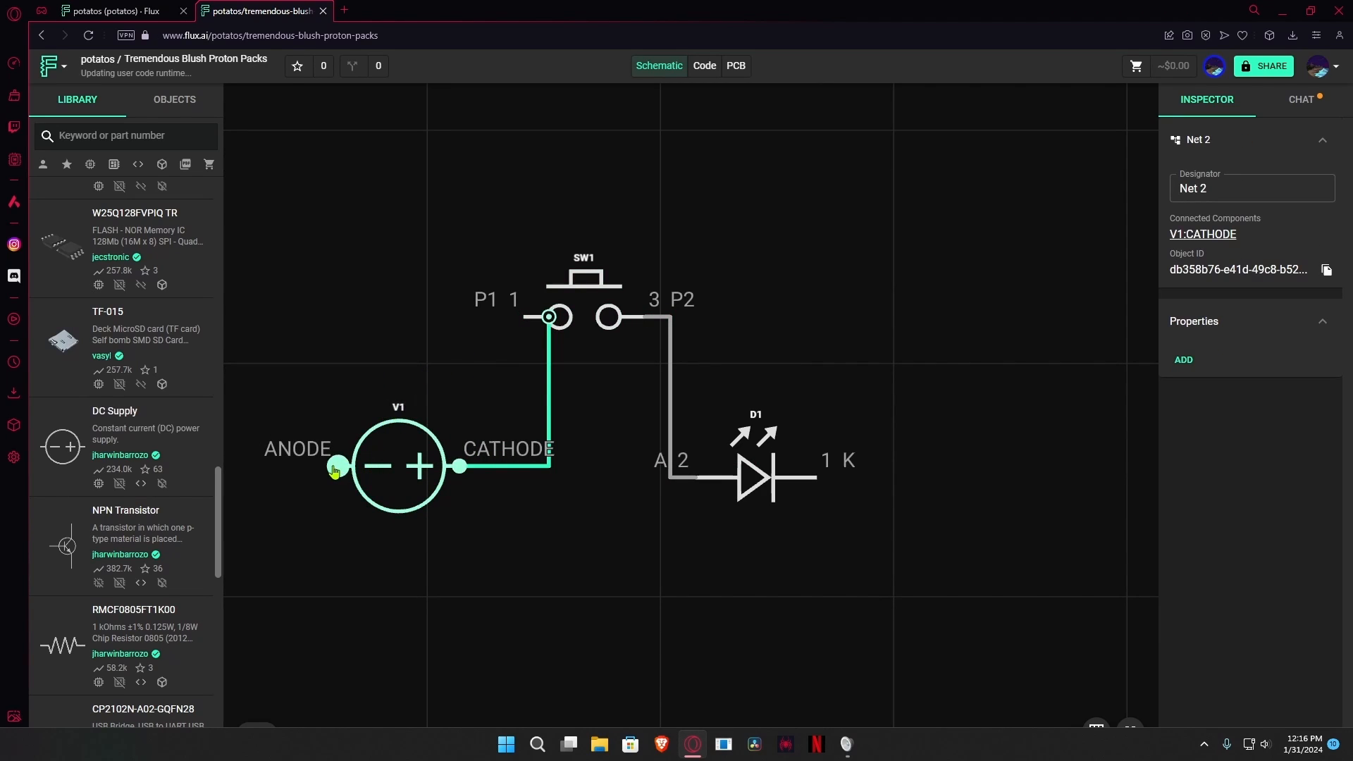
drag(338, 467, 816, 498)
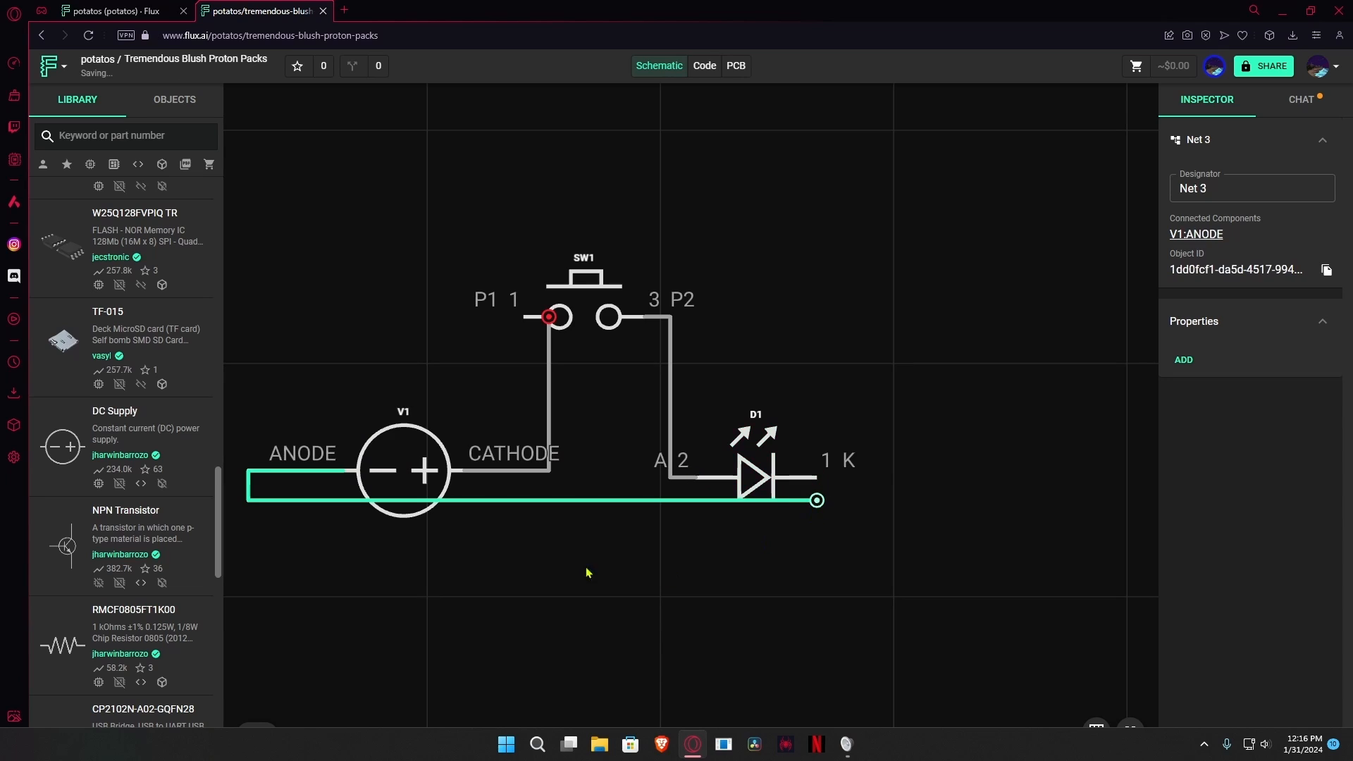
Step: Select the DC supply and inspect where its two wires end at the push button and the LED
scroll(536, 519, down, 3)
scroll(608, 486, up, 2)
scroll(564, 423, up, 2)
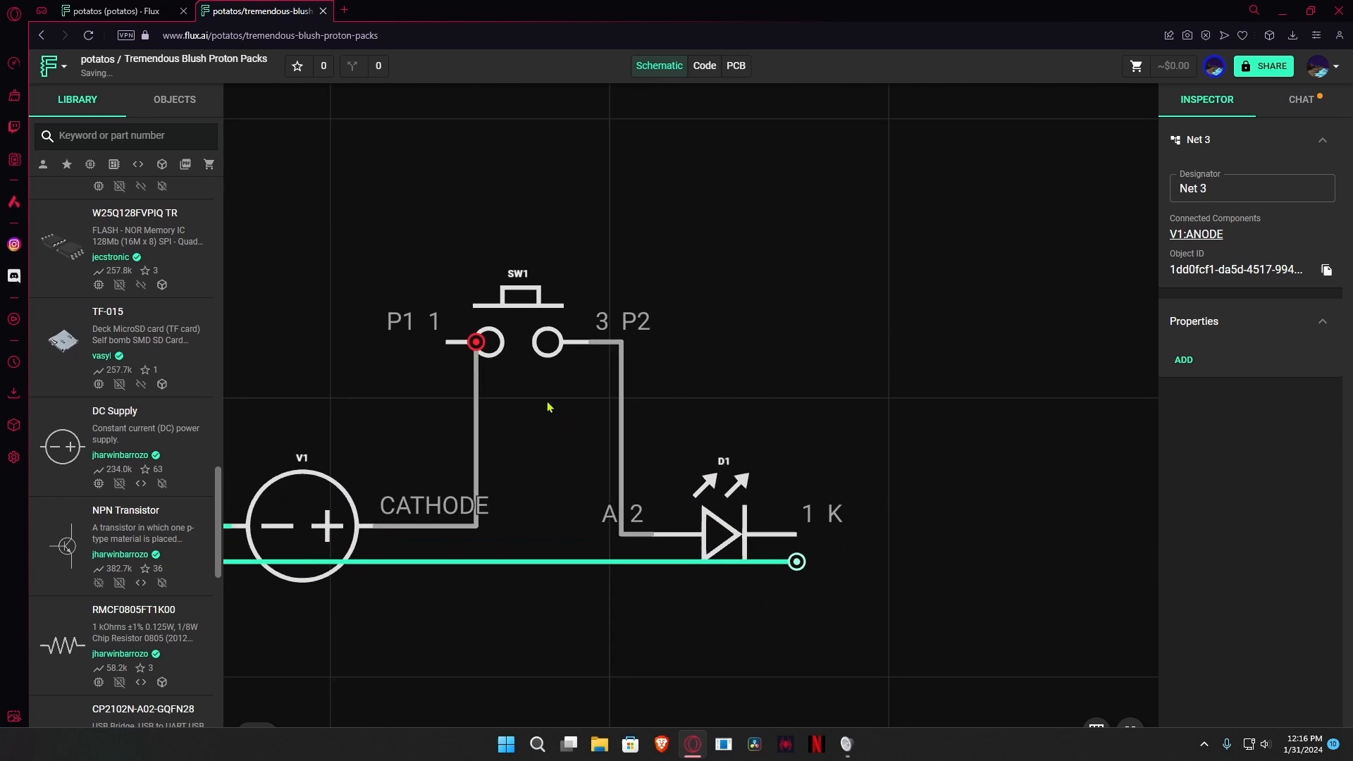
click(526, 299)
drag(527, 299, 512, 299)
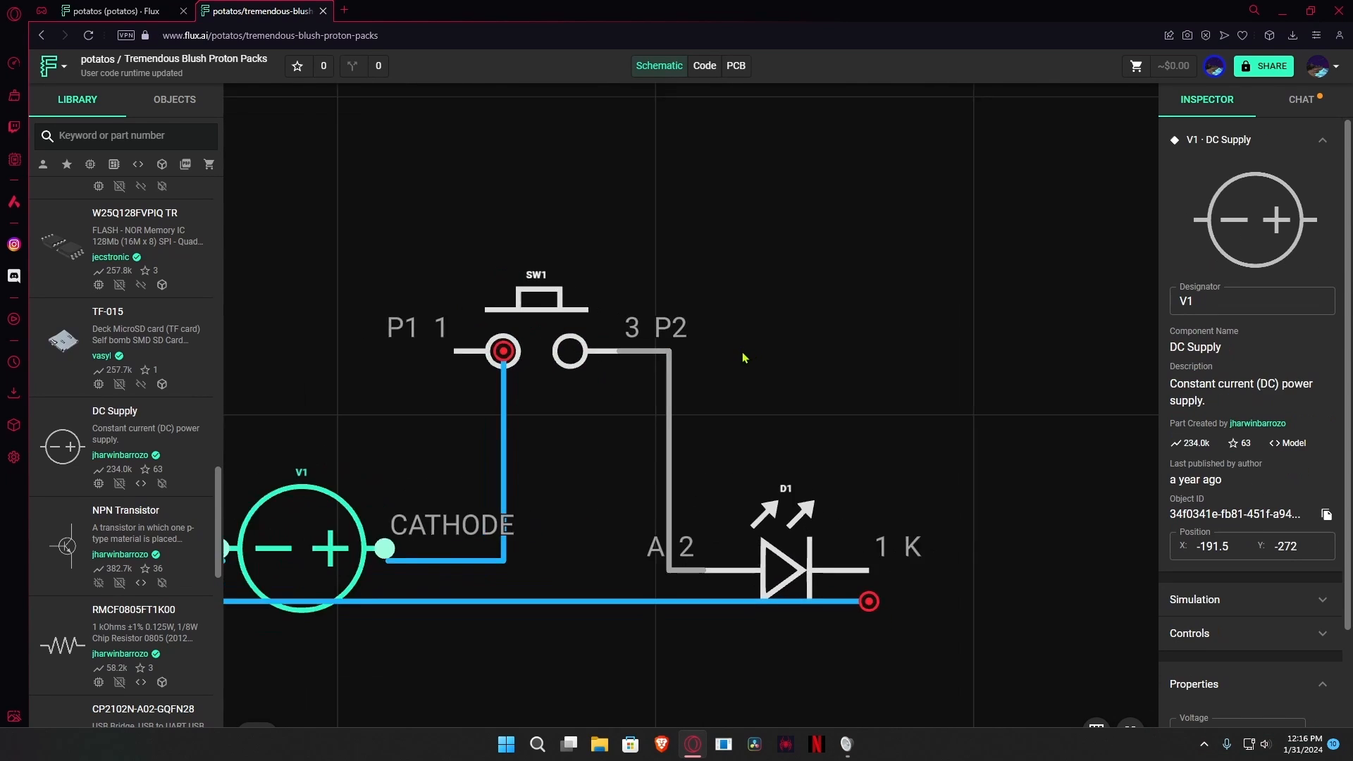
scroll(609, 423, down, 3)
scroll(310, 525, up, 3)
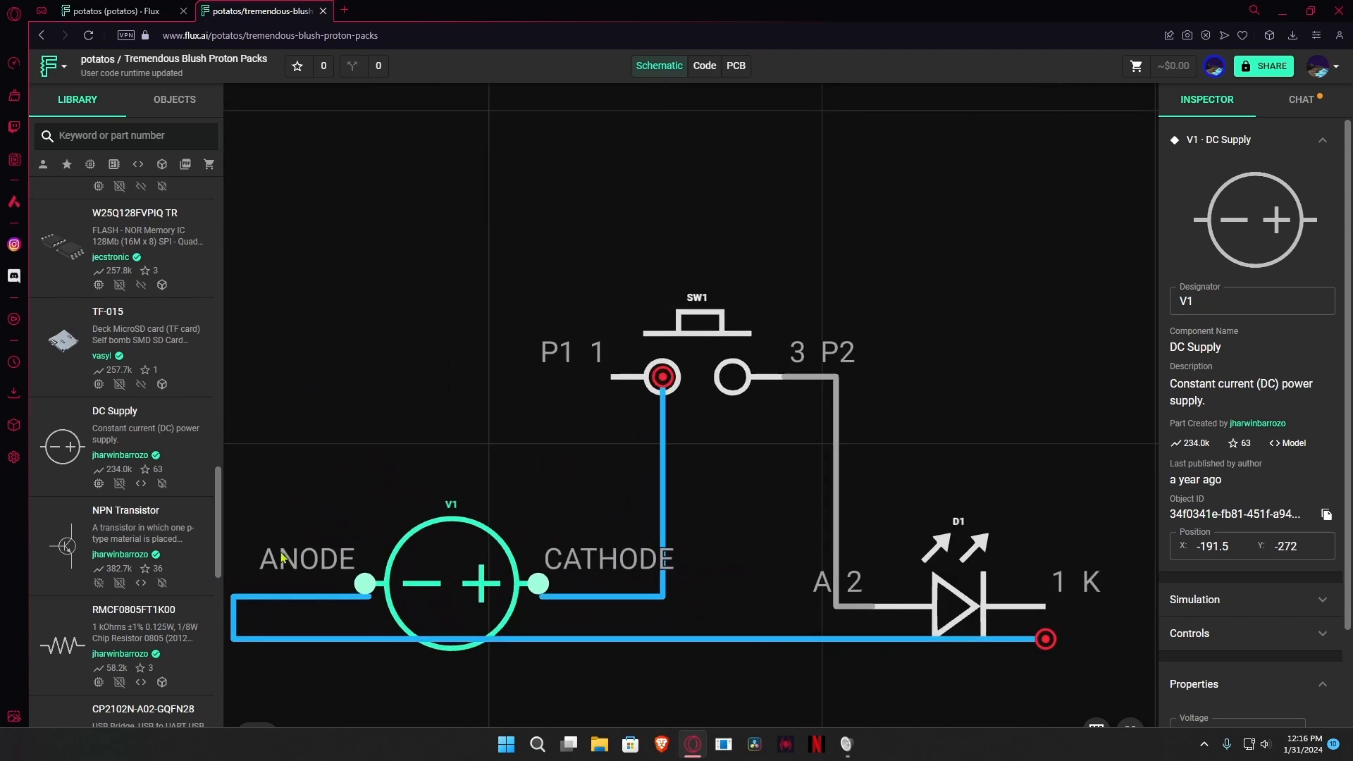
Step: Set the DC supply's designator to V 5
scroll(599, 687, down, 2)
scroll(655, 507, down, 1)
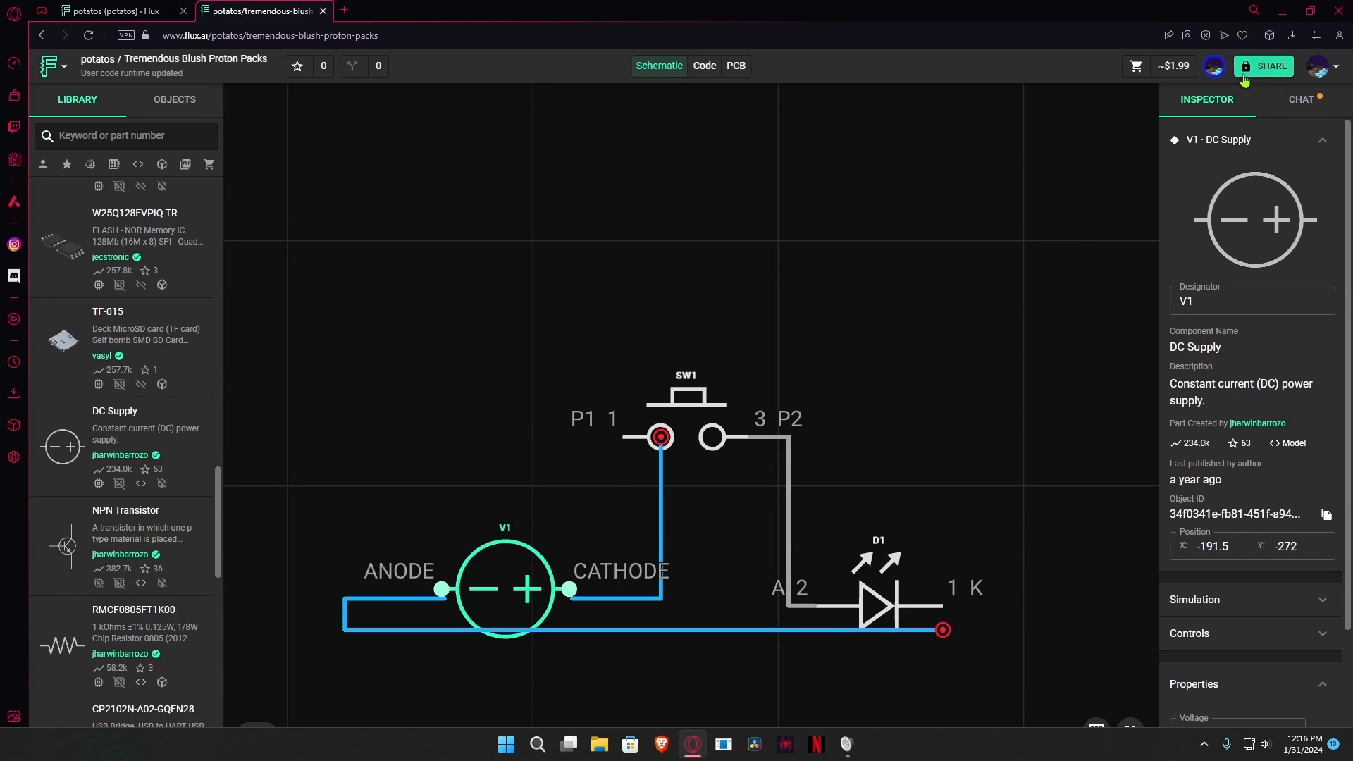
click(1227, 297)
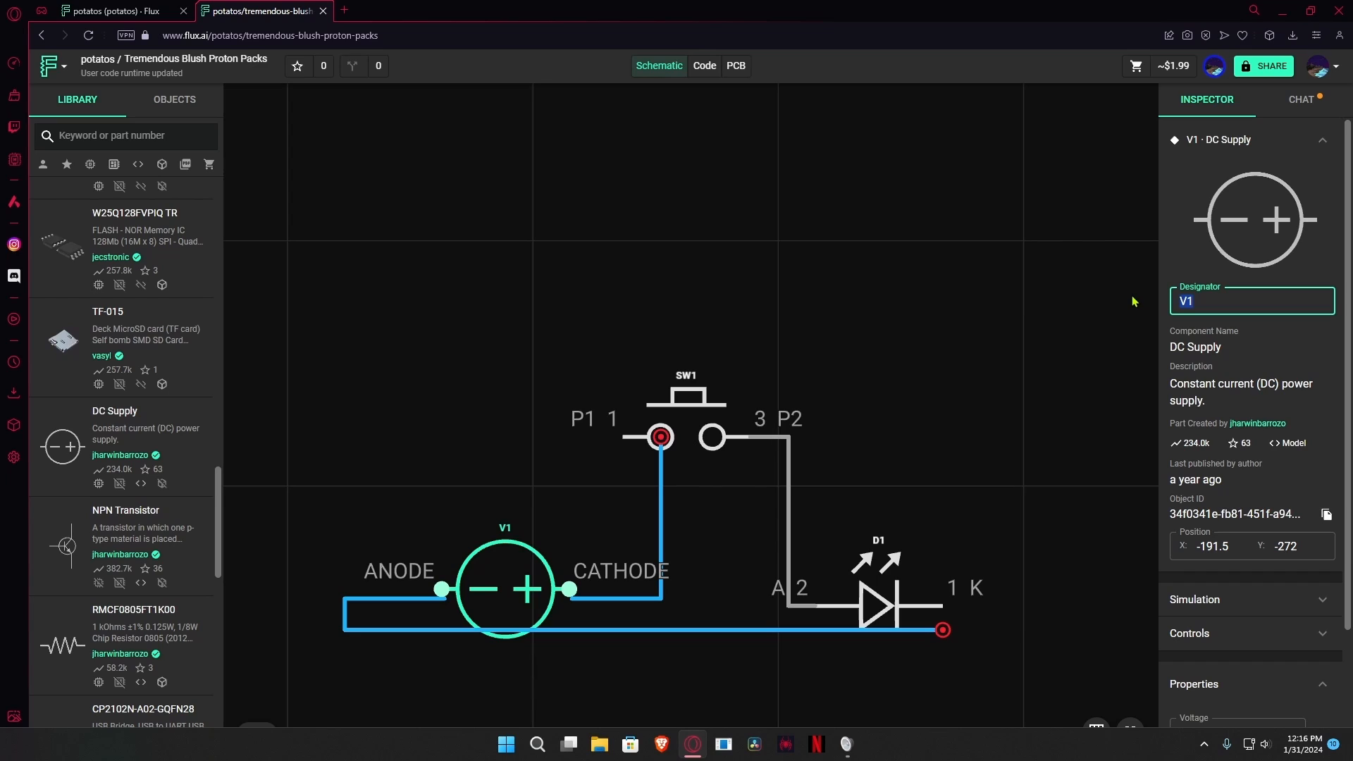
text(V 5)
Step: Review the DC supply's simulation status and its voltage and designator prefix properties
scroll(1193, 331, down, 1)
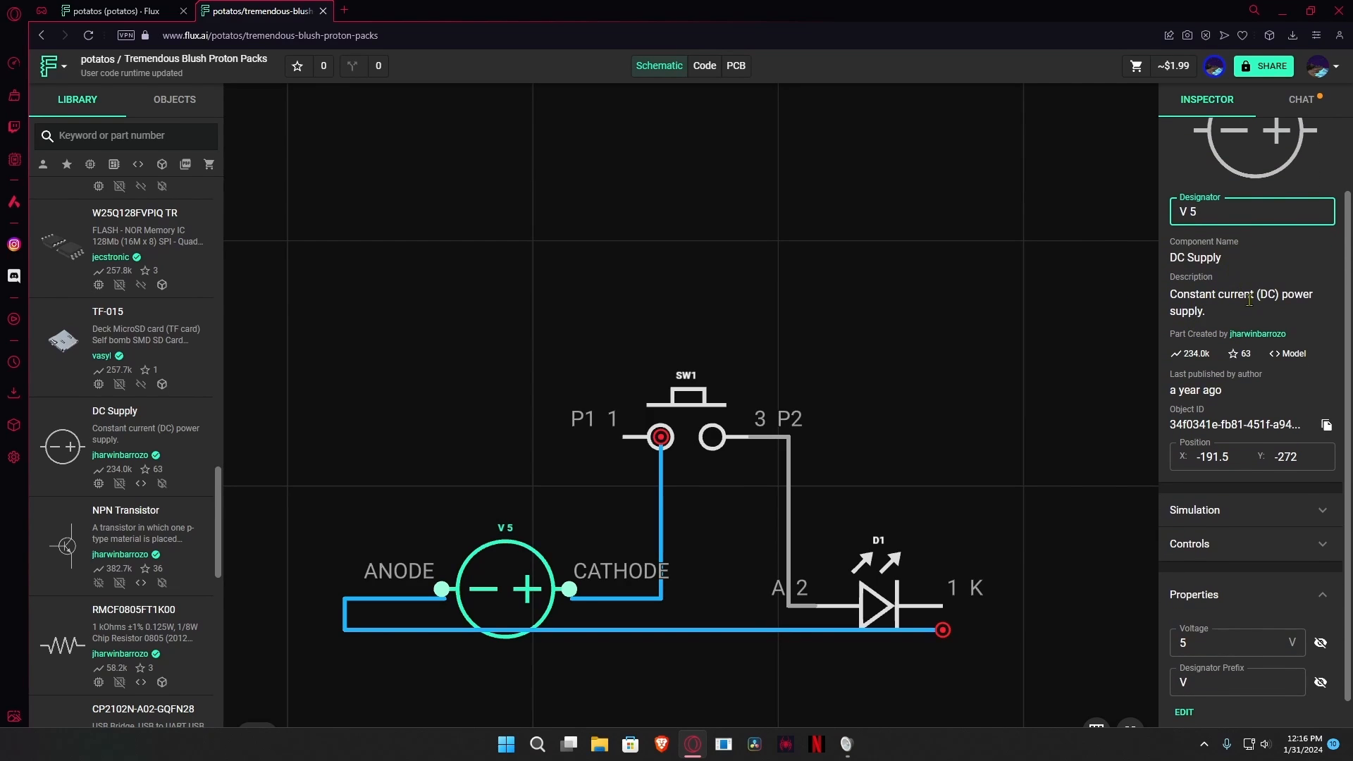
scroll(1250, 299, down, 1)
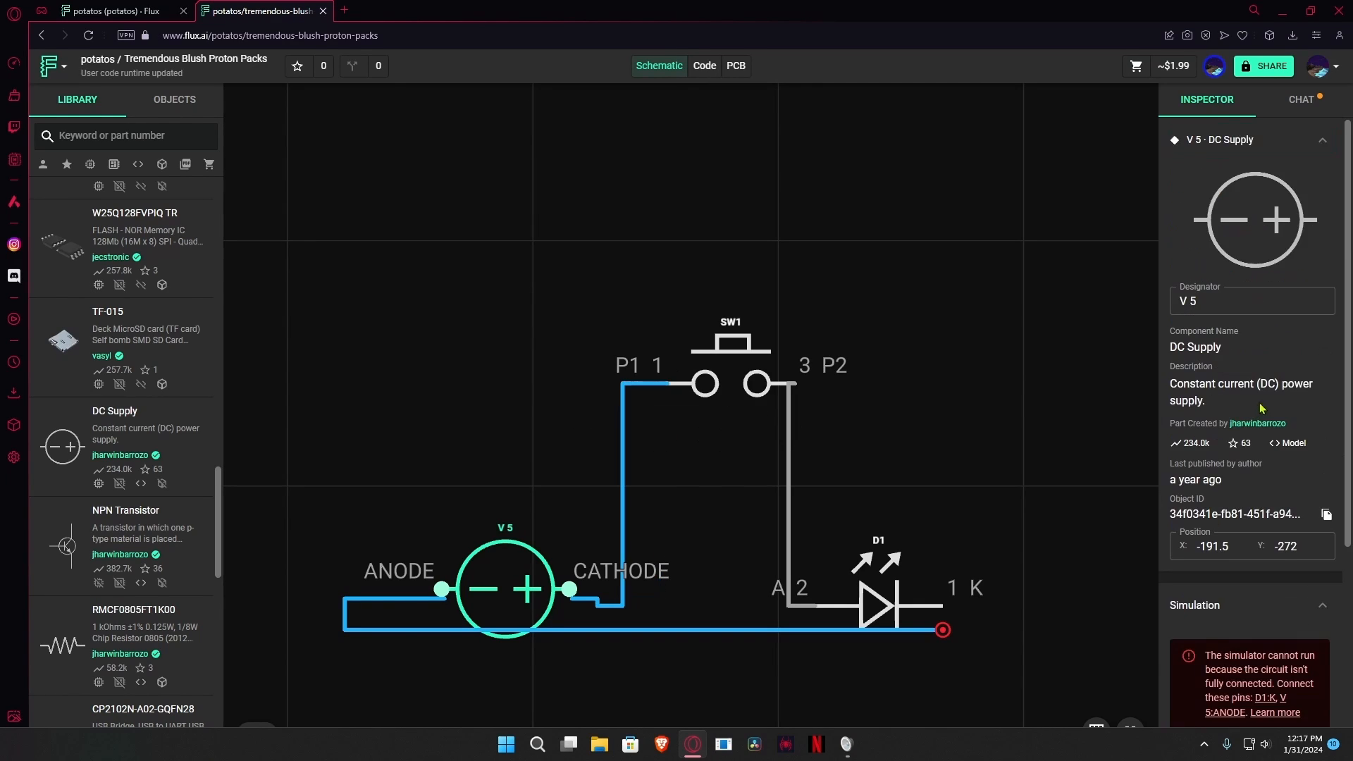
scroll(1263, 410, down, 5)
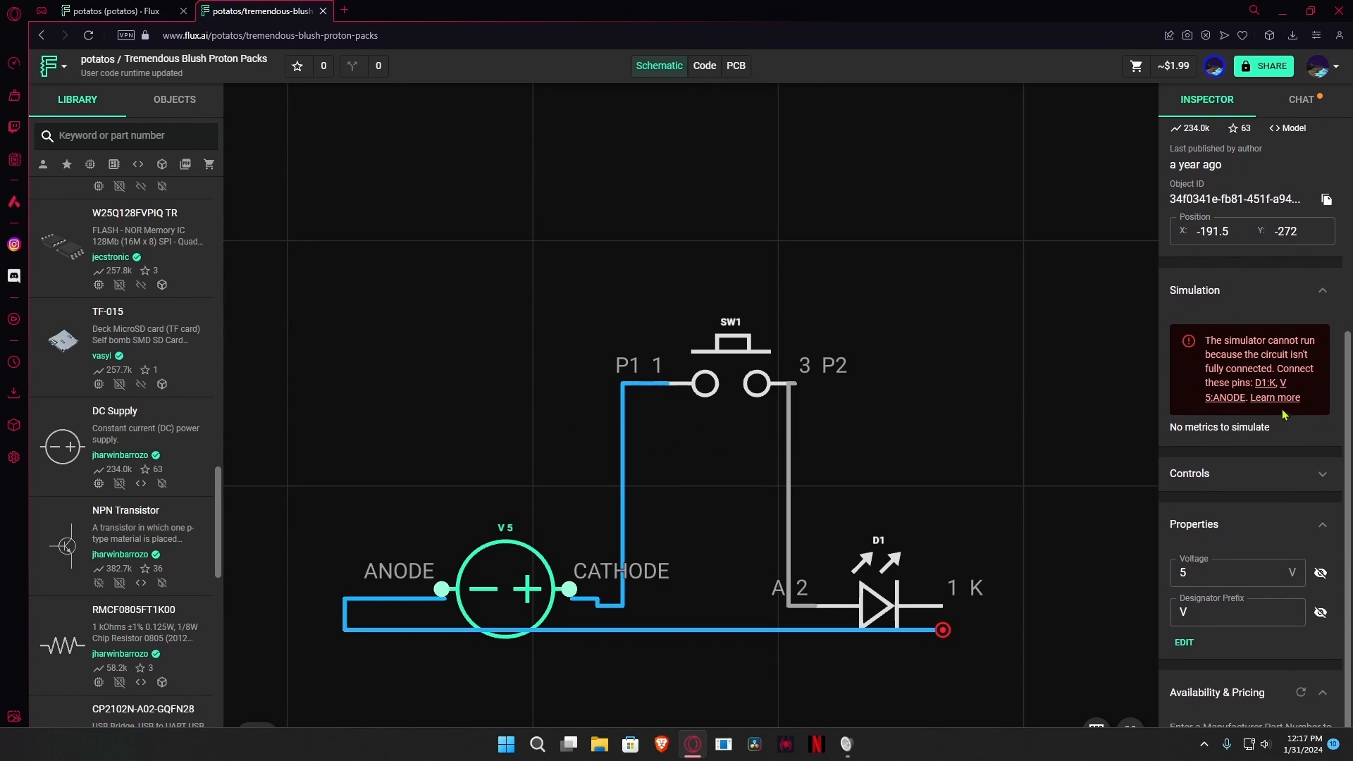
scroll(1309, 311, up, 3)
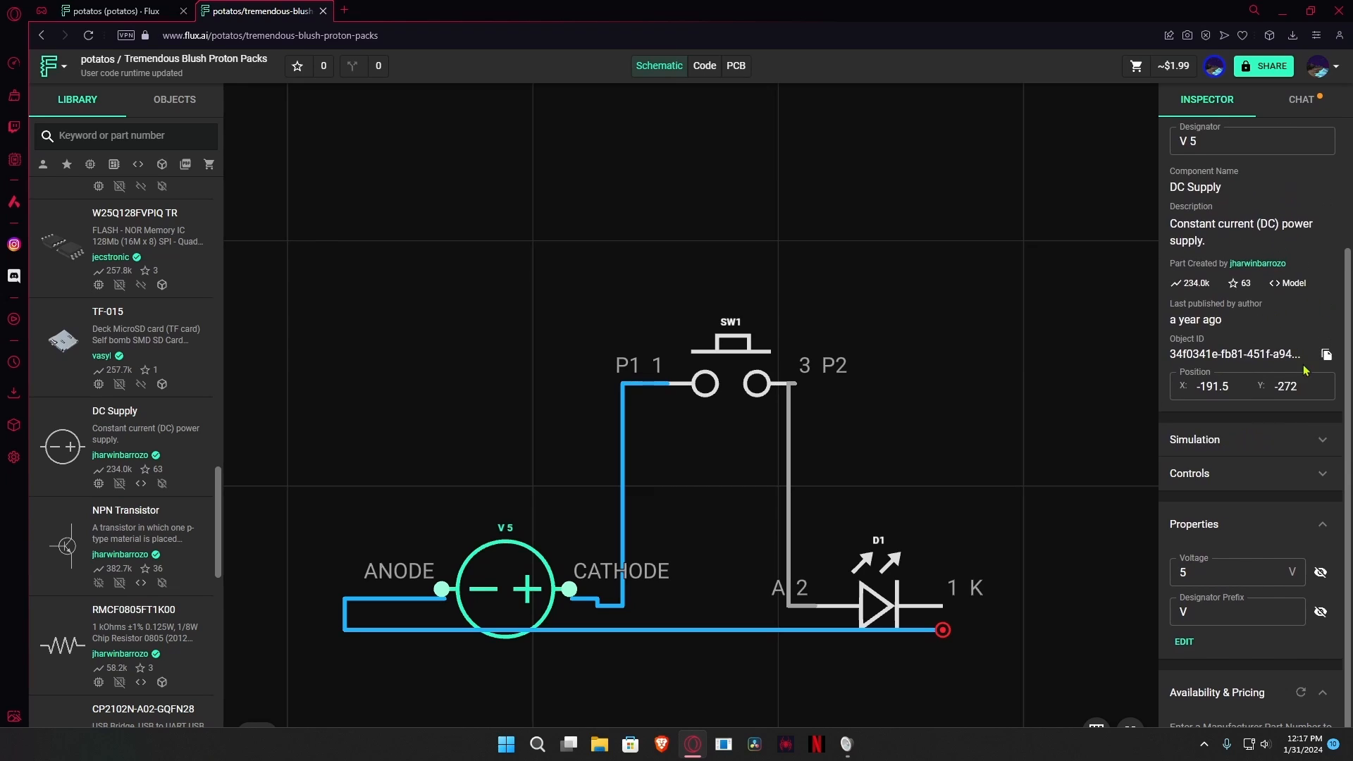
scroll(1300, 451, down, 3)
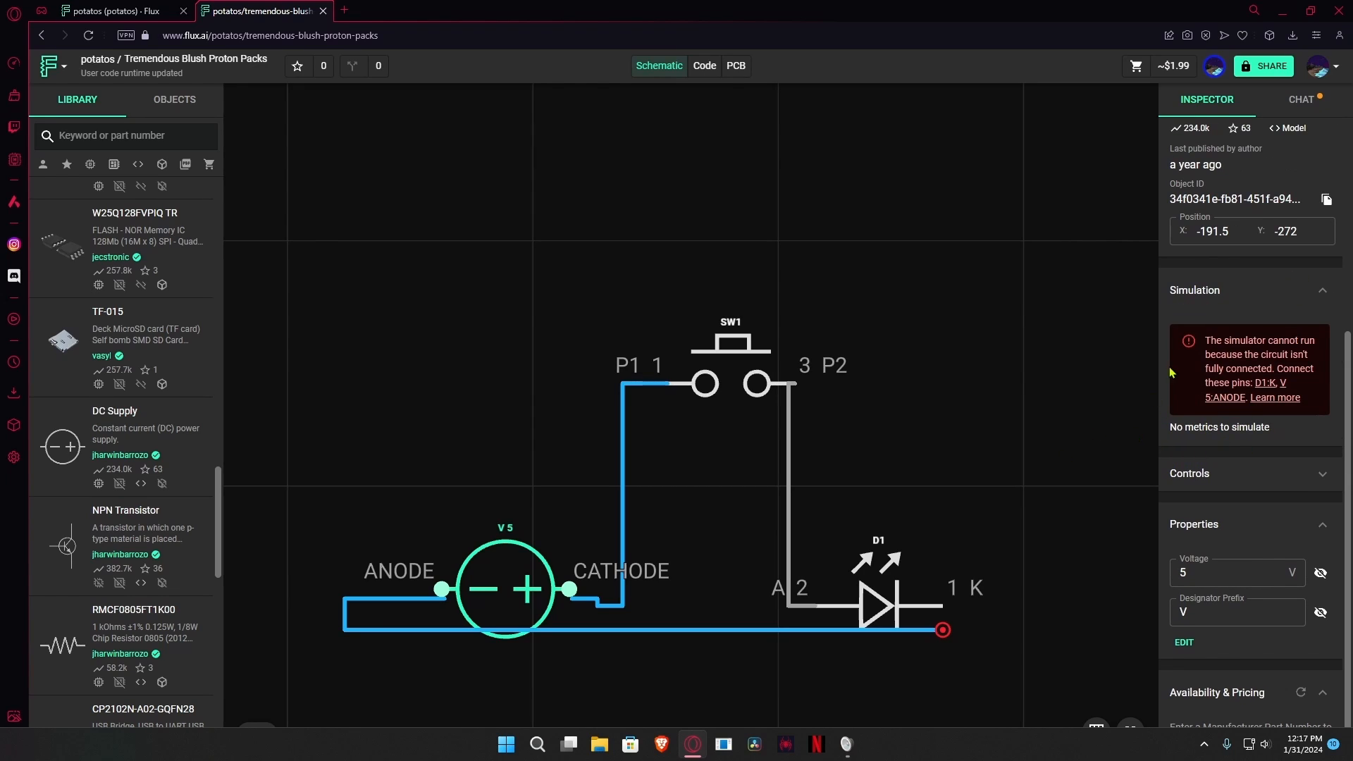
Step: Shift the vertical wire between the push button's P2 terminal and the LED away from the button, and collapse the project's availability and pricing details
drag(791, 412, 843, 448)
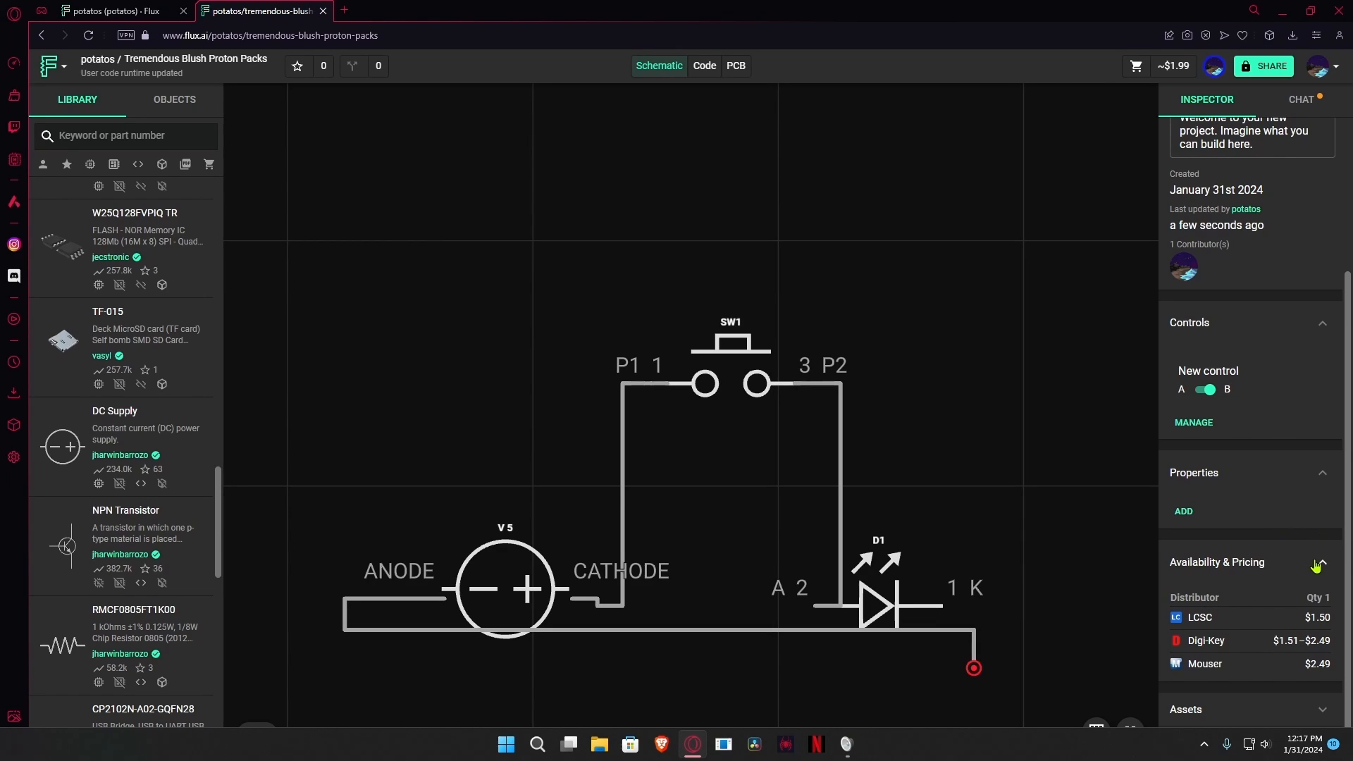
click(1316, 562)
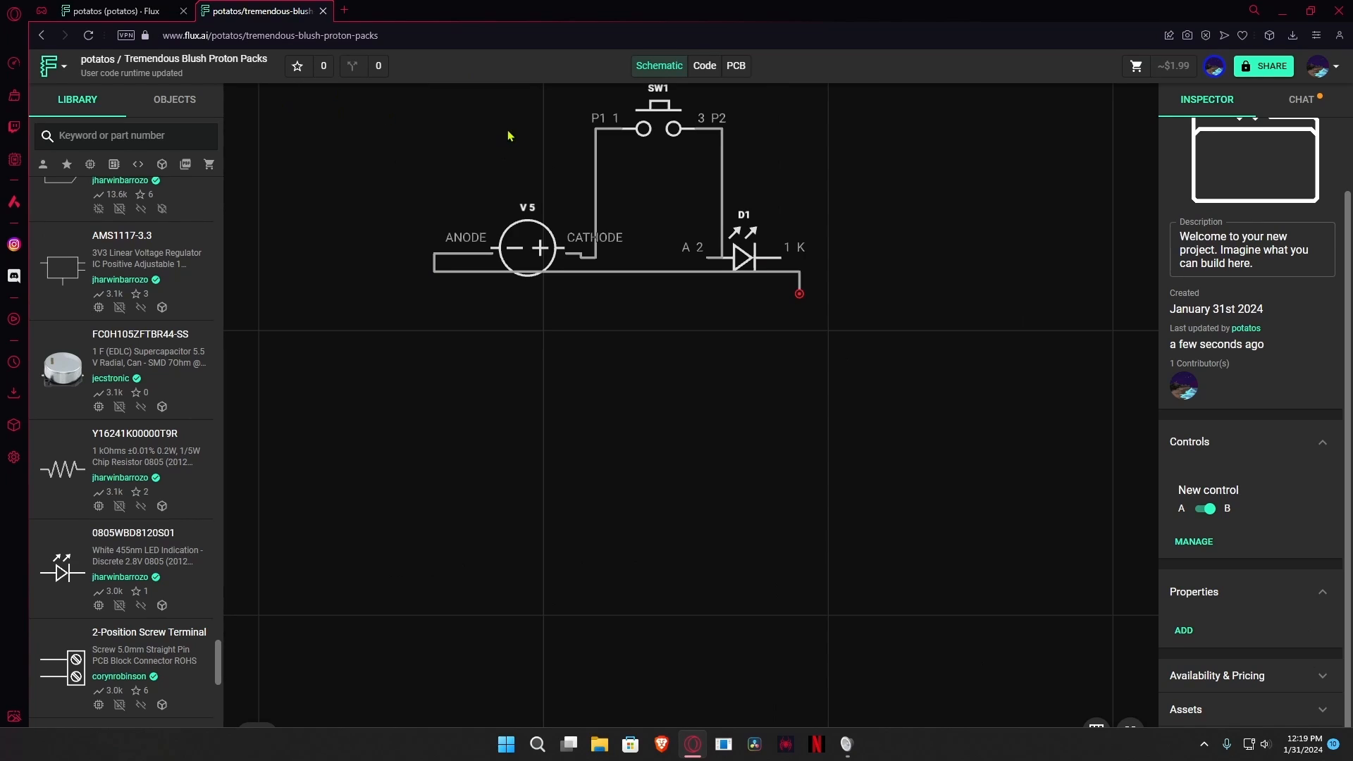
Step: View the file formats offered for exporting the project, without exporting anything
click(61, 70)
click(61, 71)
mouse_move(210, 321)
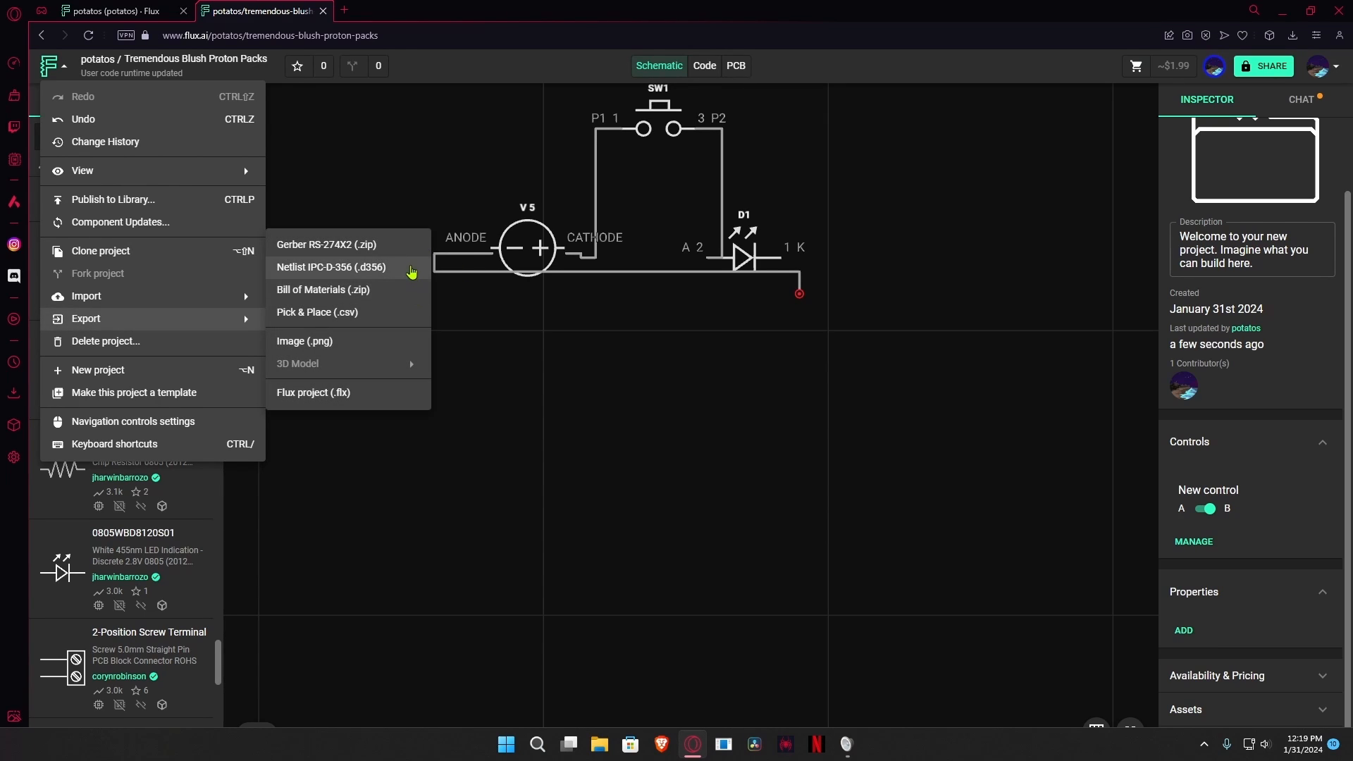
click(781, 329)
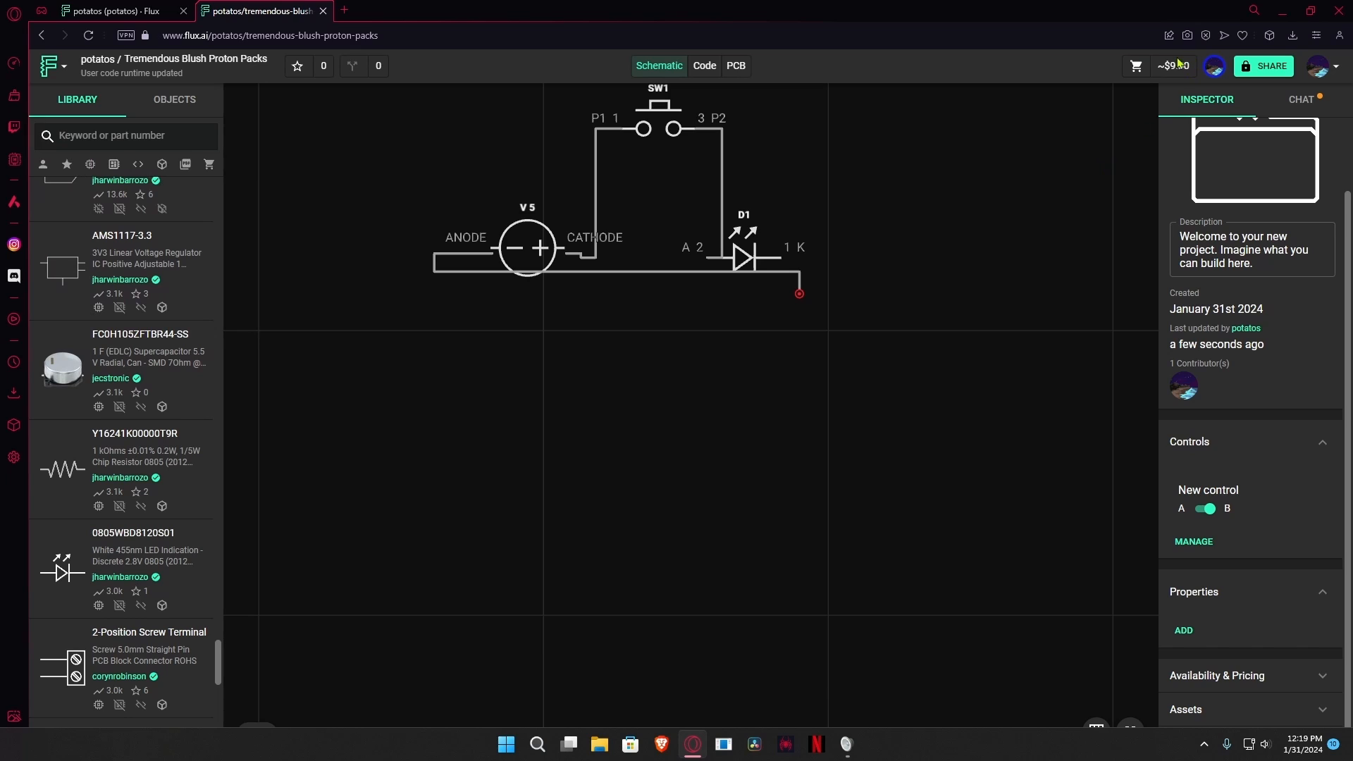
Step: Examine the whole schematic, including the capacitor above the push button circuit, and check the project's estimated cost per distributor
mouse_move(1173, 67)
scroll(538, 323, up, 3)
scroll(371, 242, down, 6)
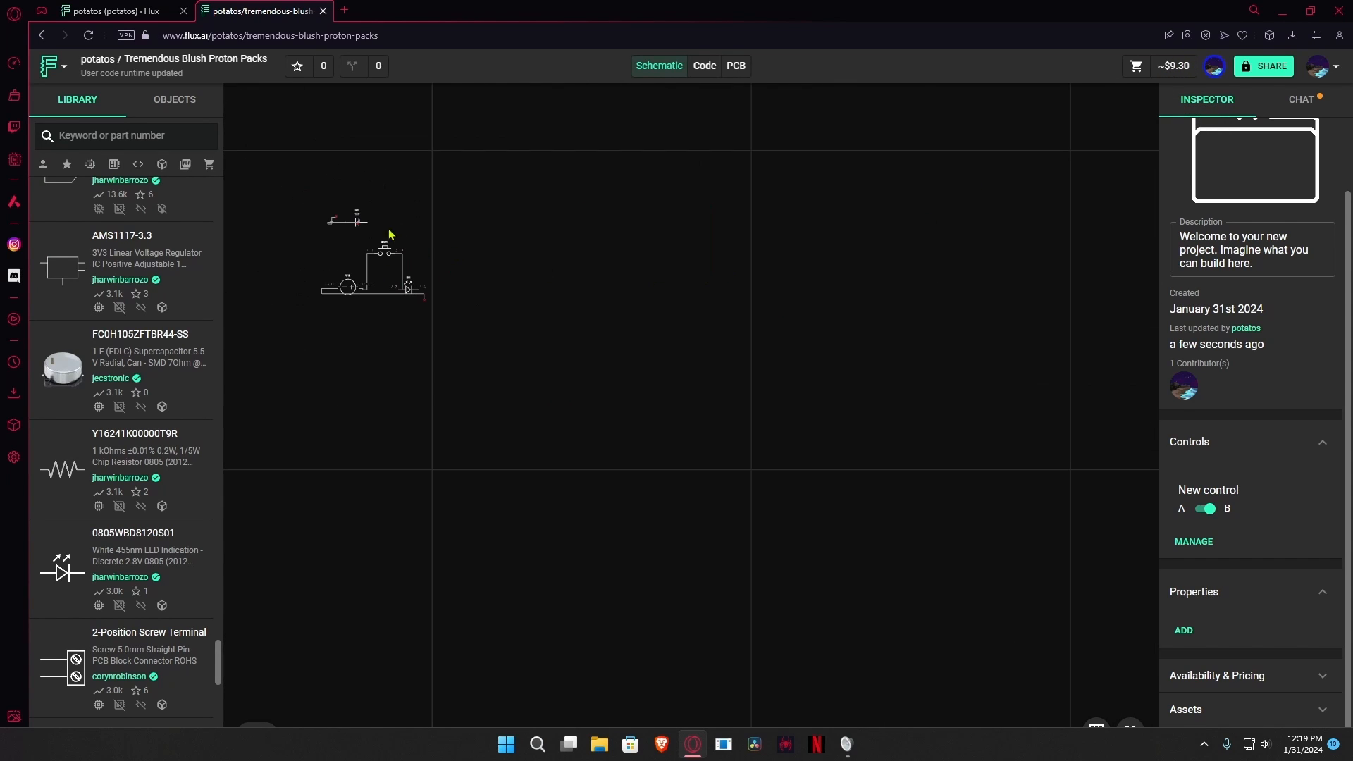
scroll(307, 211, up, 5)
drag(308, 172, 687, 501)
scroll(710, 433, up, 4)
click(714, 317)
scroll(779, 287, down, 3)
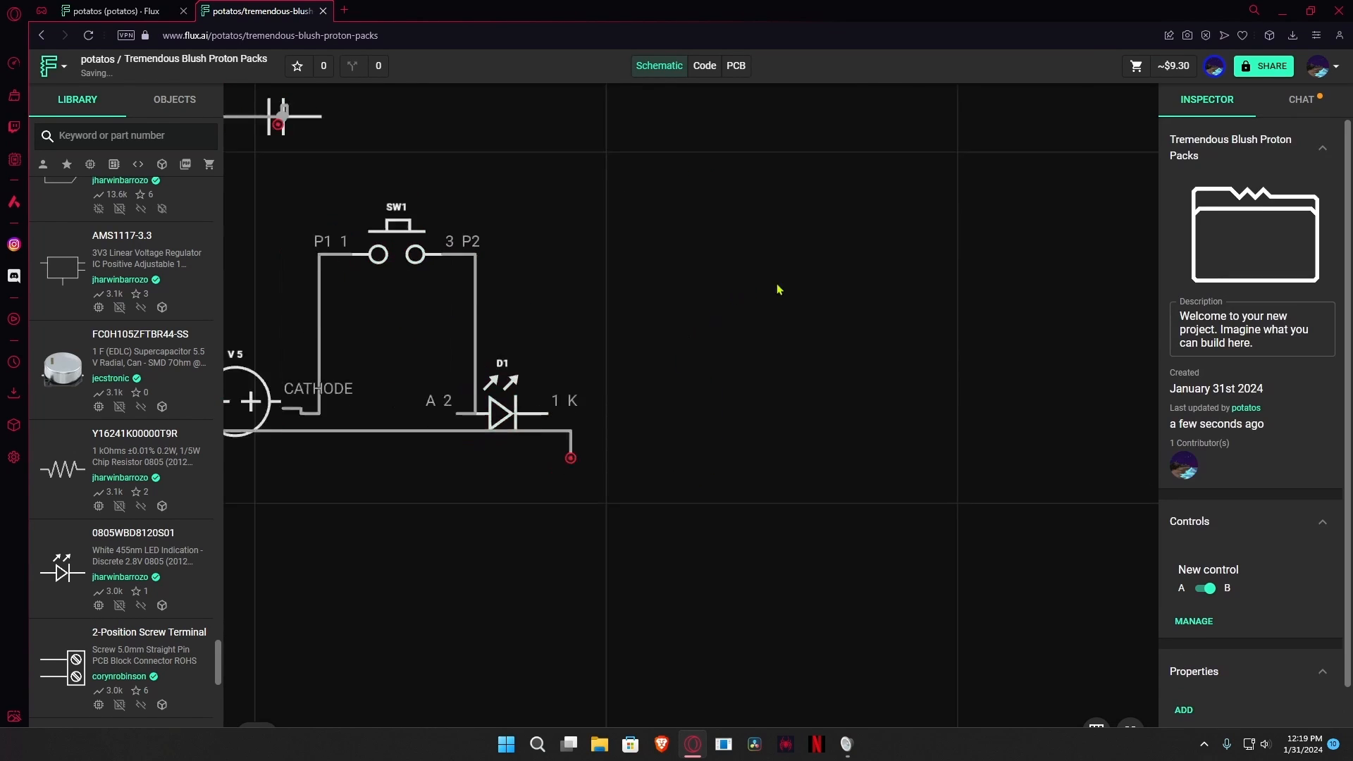
mouse_move(1164, 78)
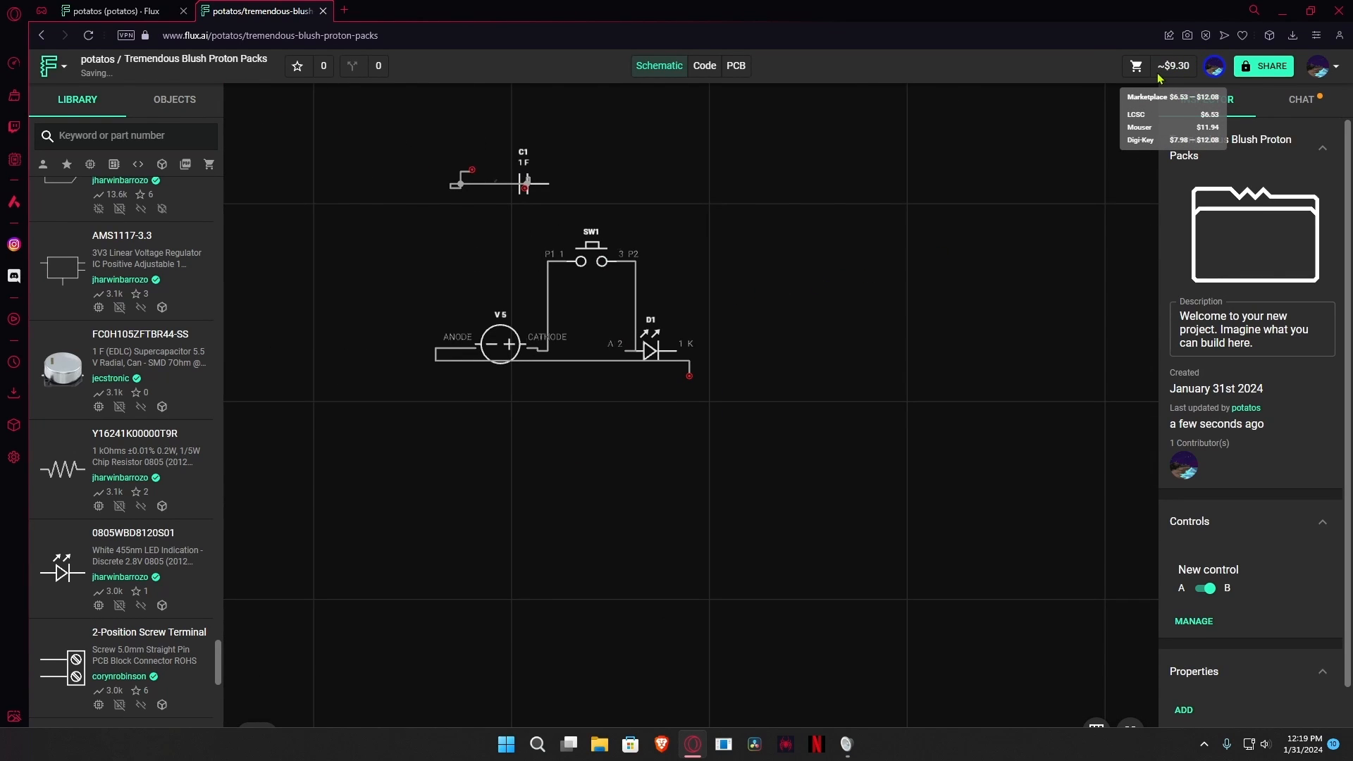
Step: Set the project's sharing permission to Anyone can edit and copy the share link
click(1256, 71)
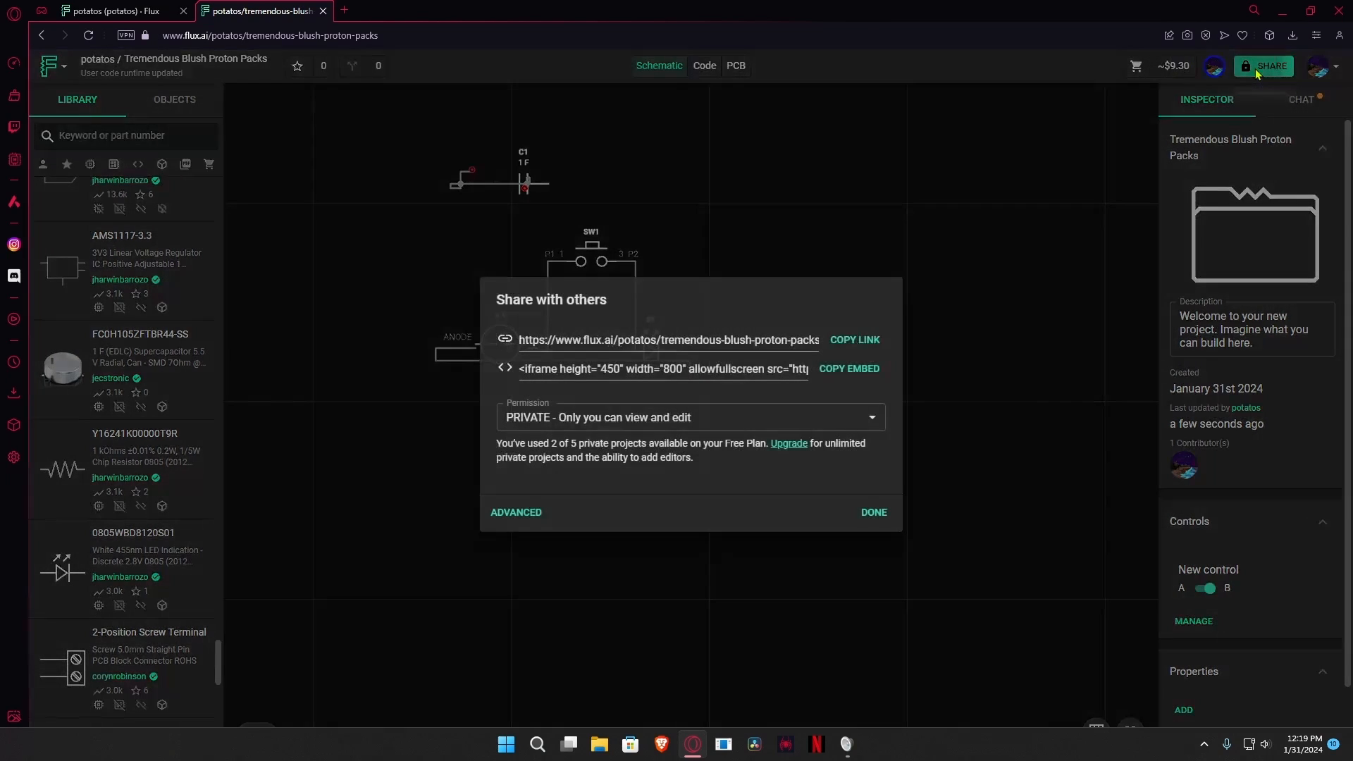
click(712, 417)
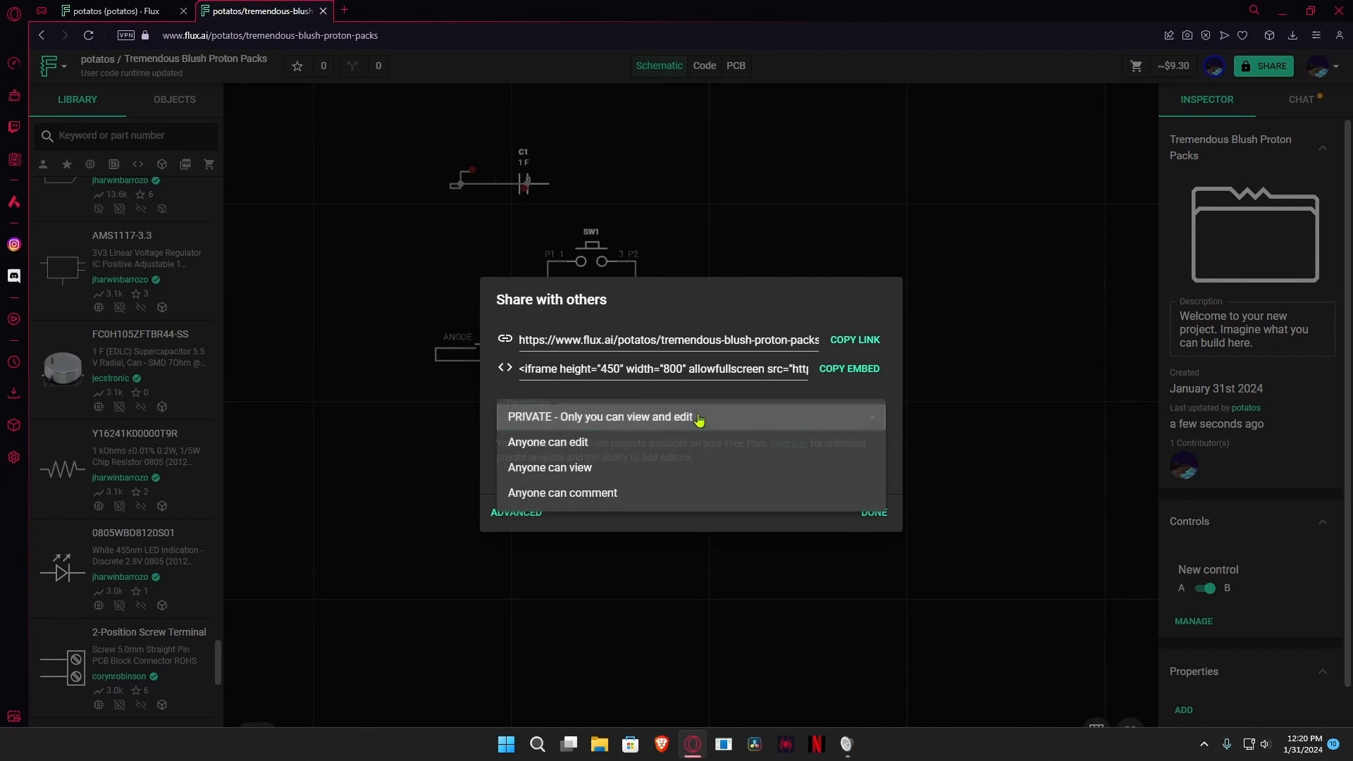
click(607, 444)
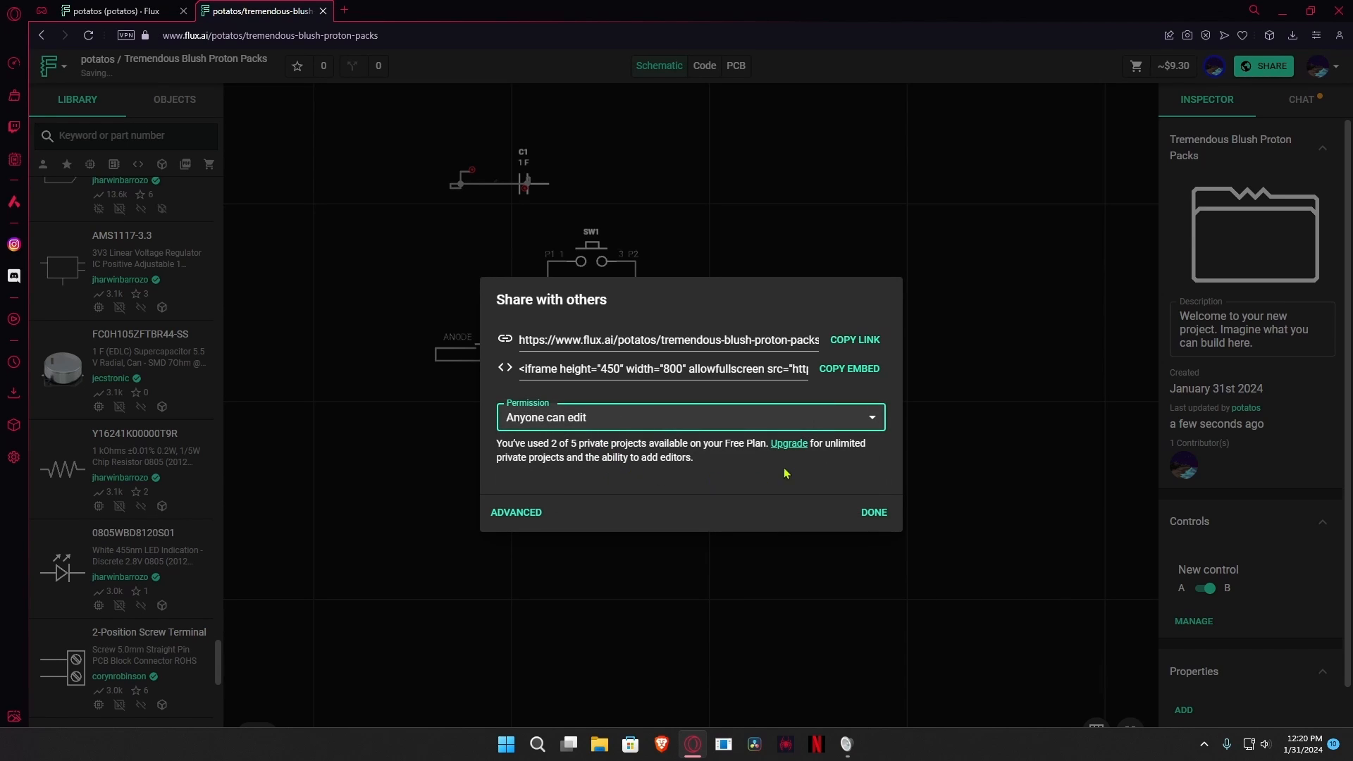
click(848, 343)
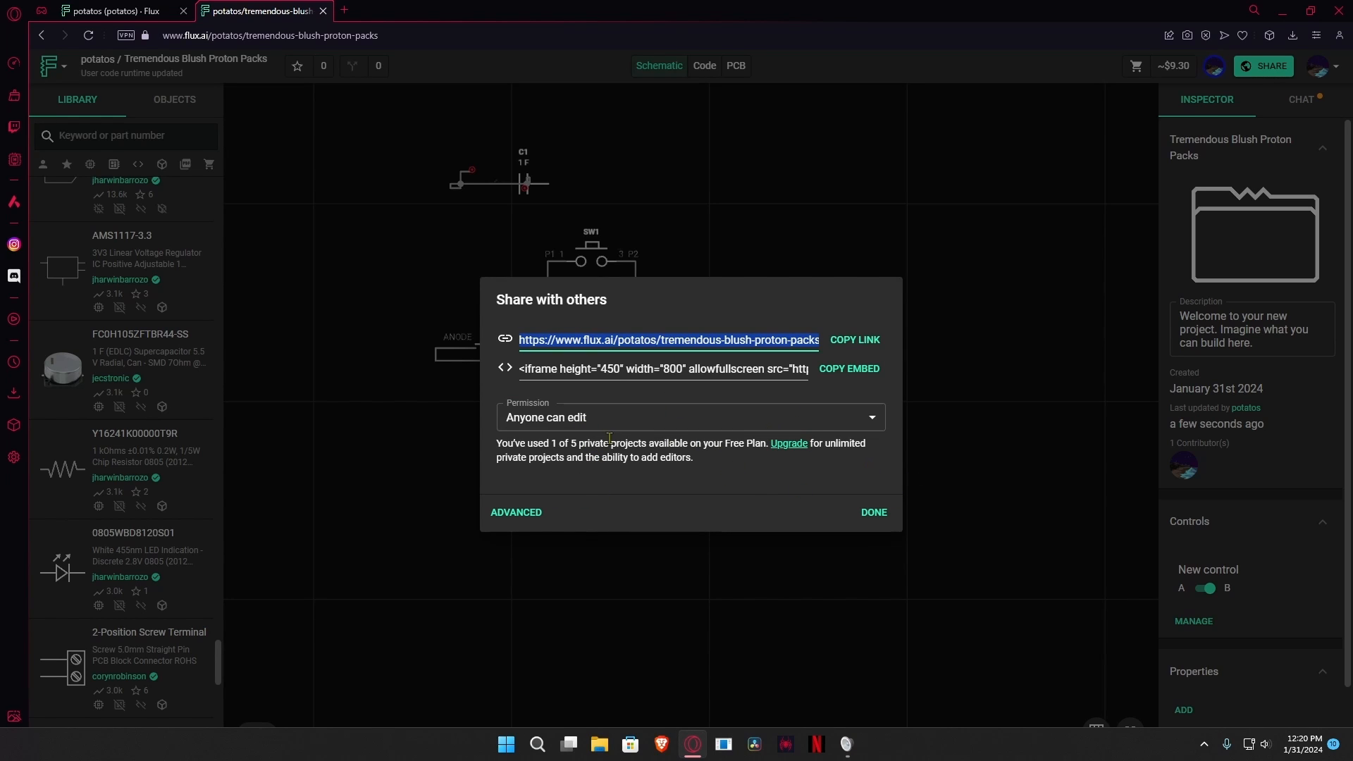
Step: Show the advanced sharing settings and start inviting people by user name
click(511, 513)
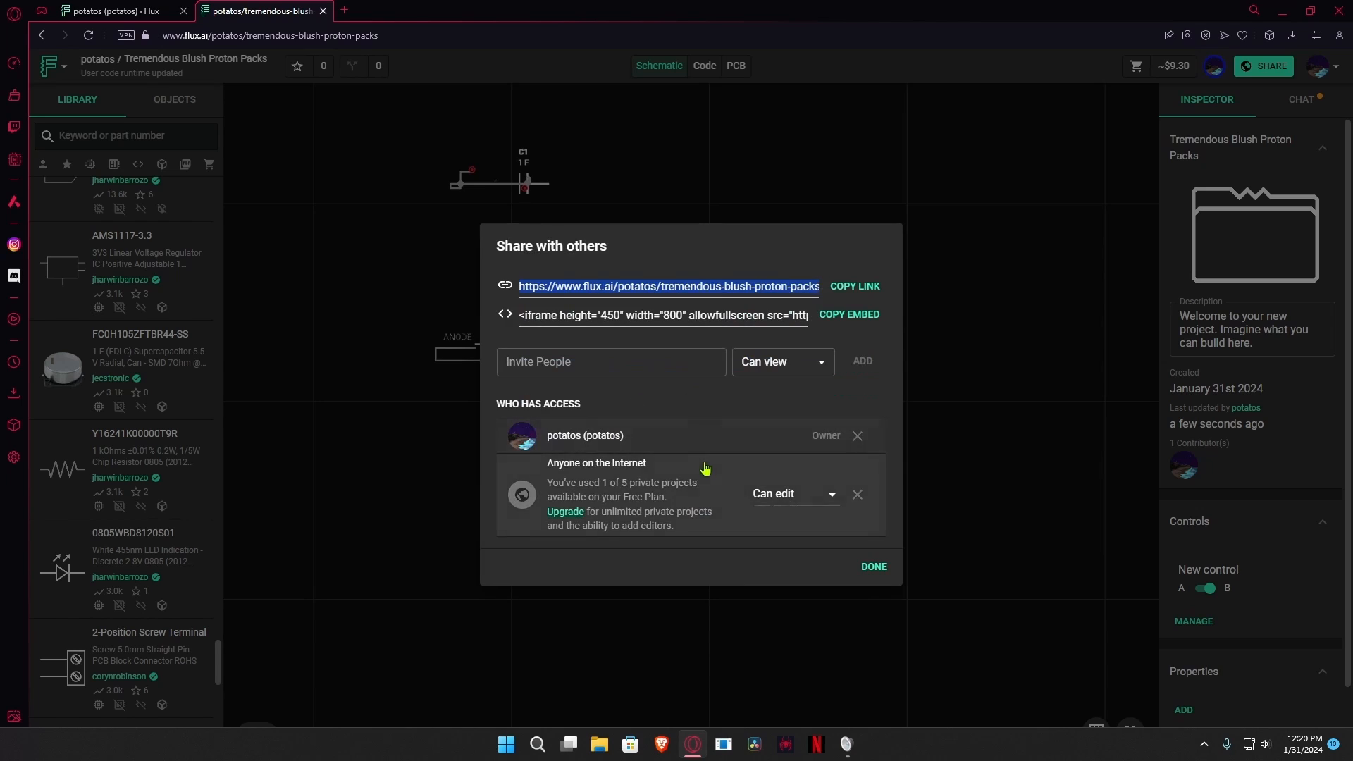
click(663, 366)
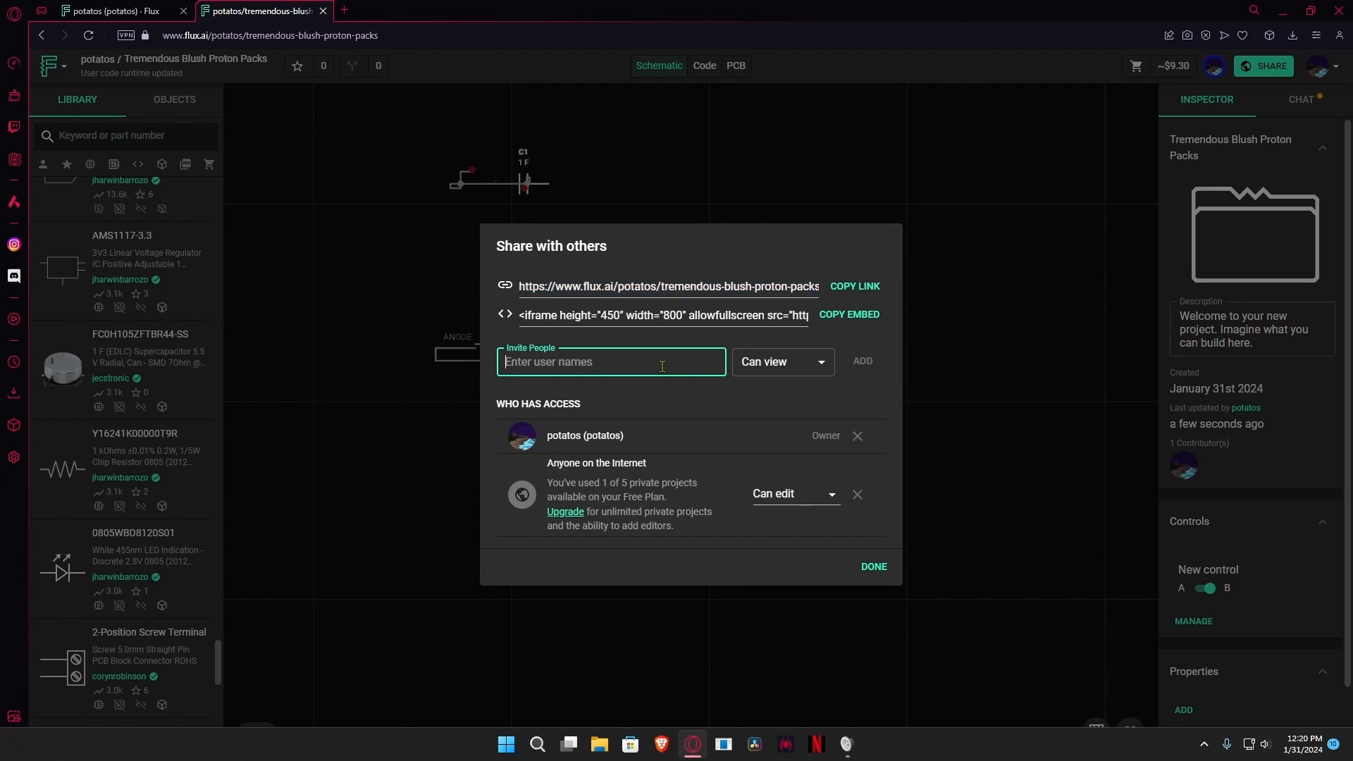